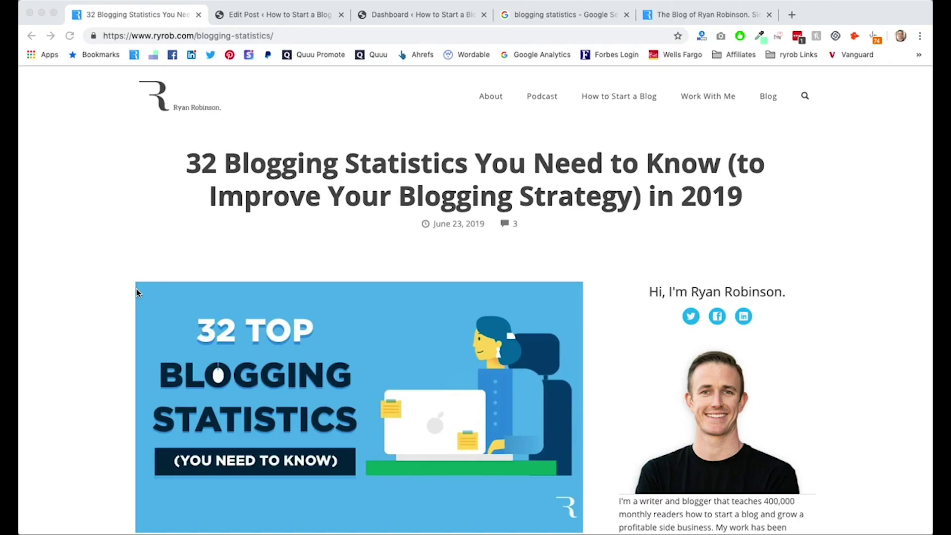
Skim the published 32 Blogging Statistics article, then switch to its Edit Post tab.
click(103, 286)
scroll(103, 286, down, 2)
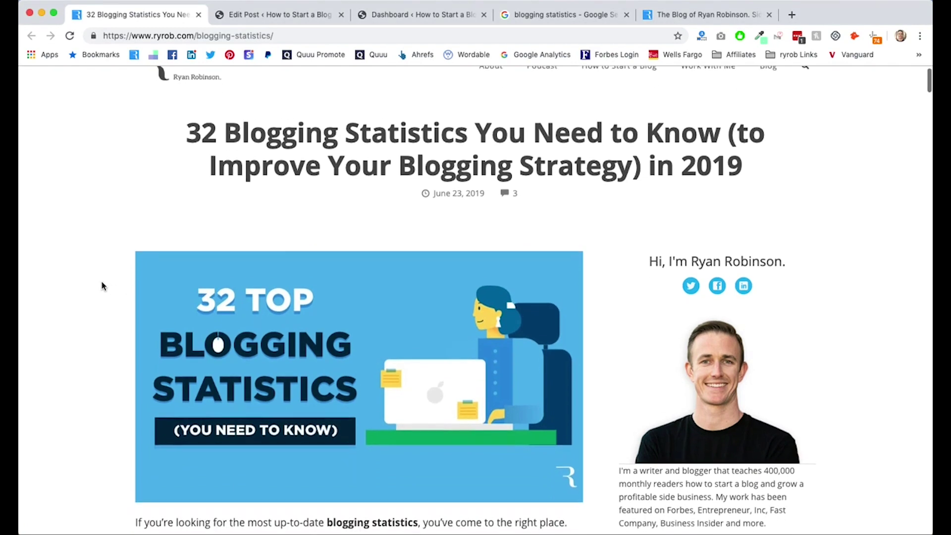
scroll(103, 286, down, 2)
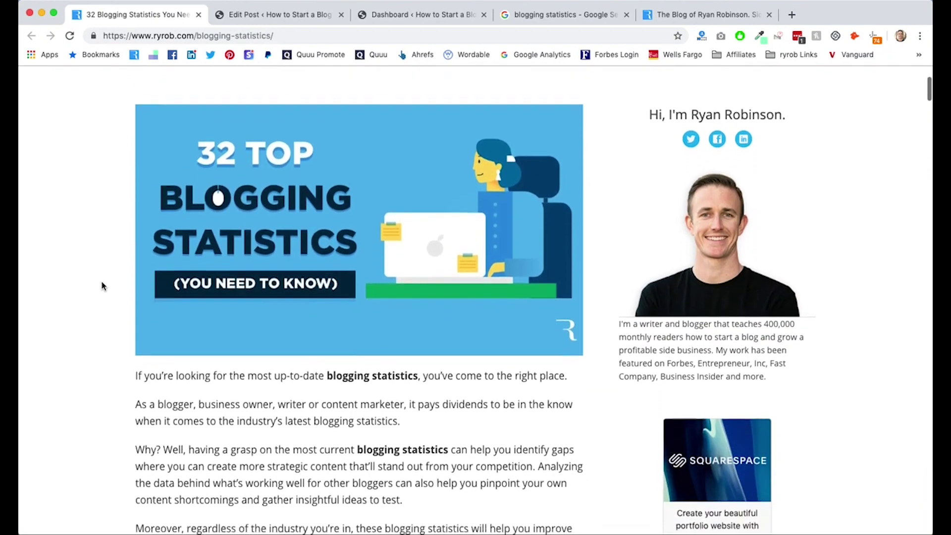
scroll(102, 283, up, 4)
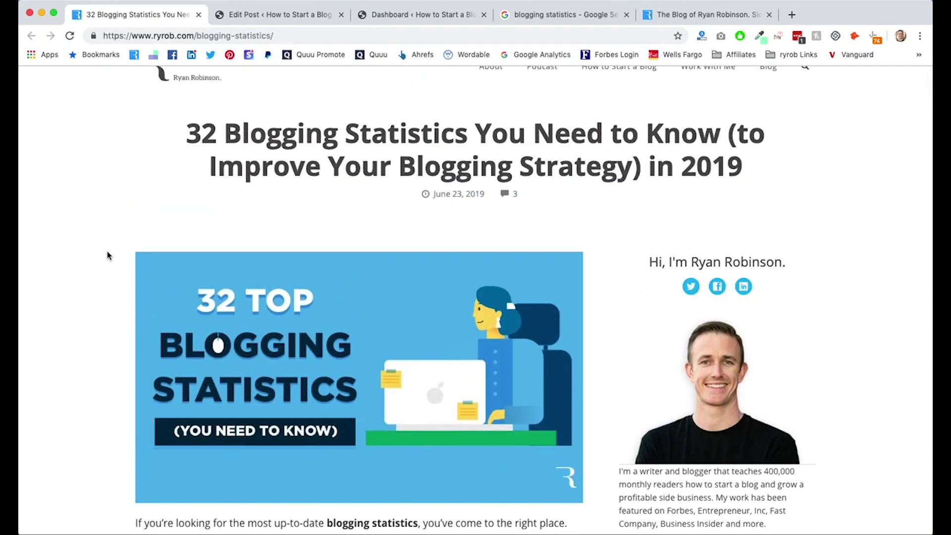
scroll(107, 256, down, 2)
scroll(106, 255, up, 2)
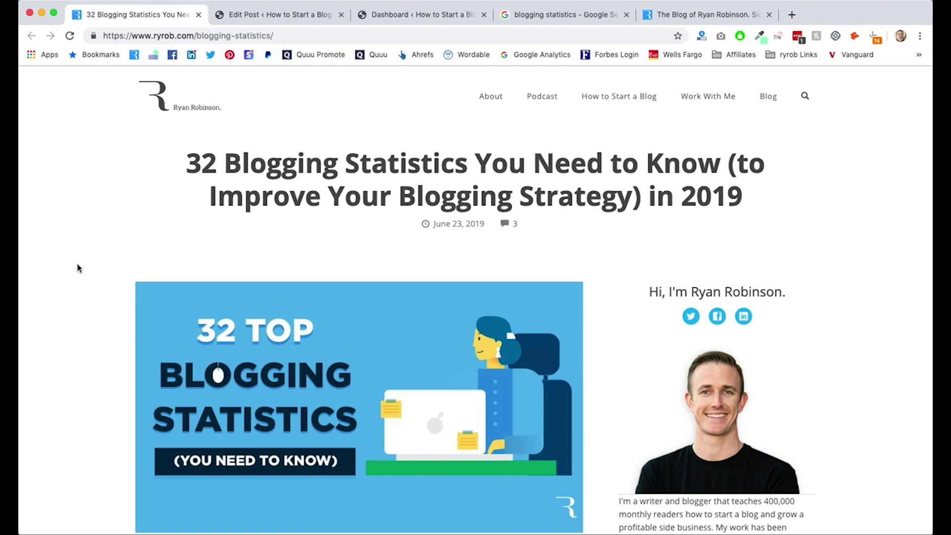
click(258, 16)
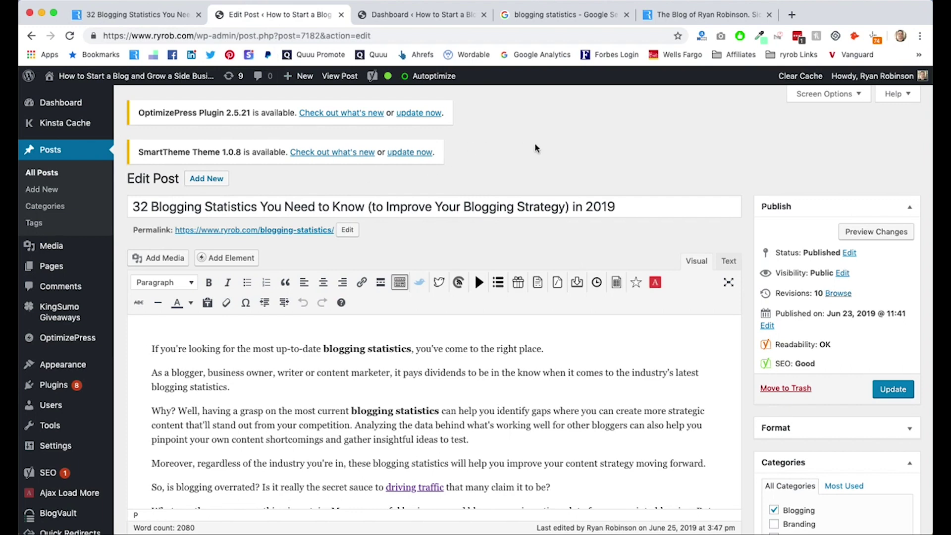
click(450, 209)
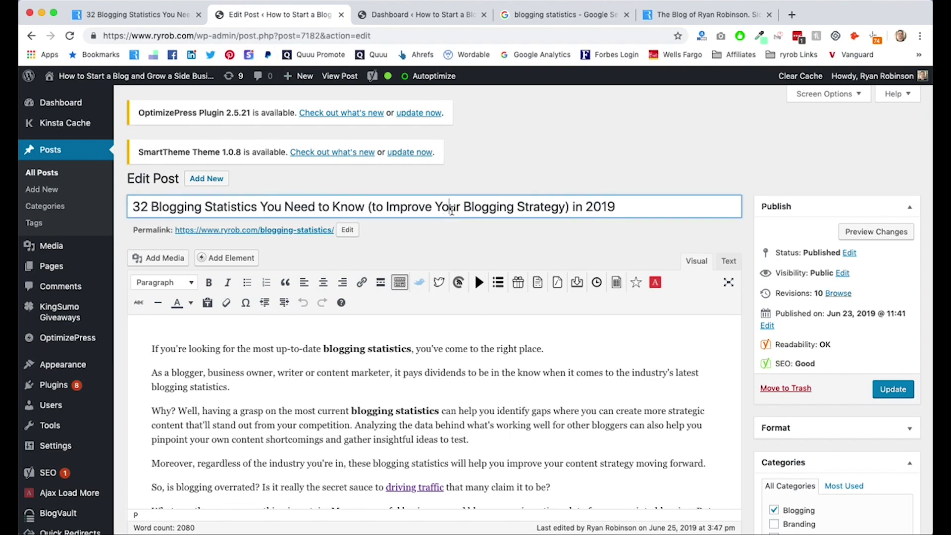
click(642, 216)
click(333, 209)
drag(150, 206, 131, 206)
click(345, 185)
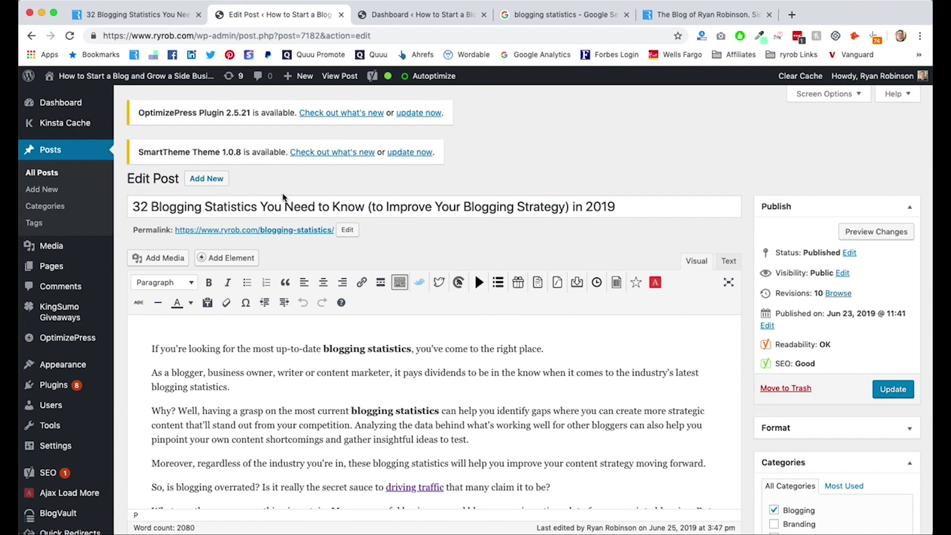
click(148, 206)
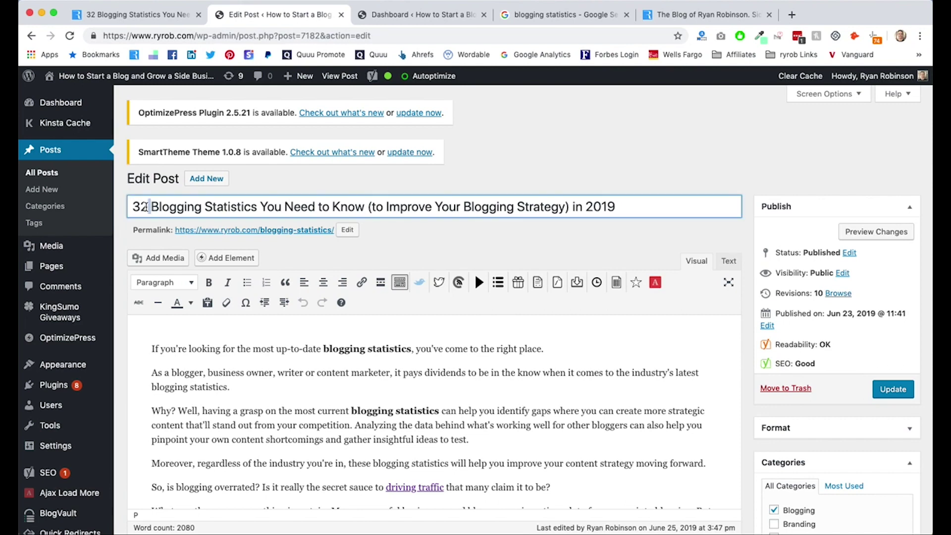
drag(148, 206, 132, 208)
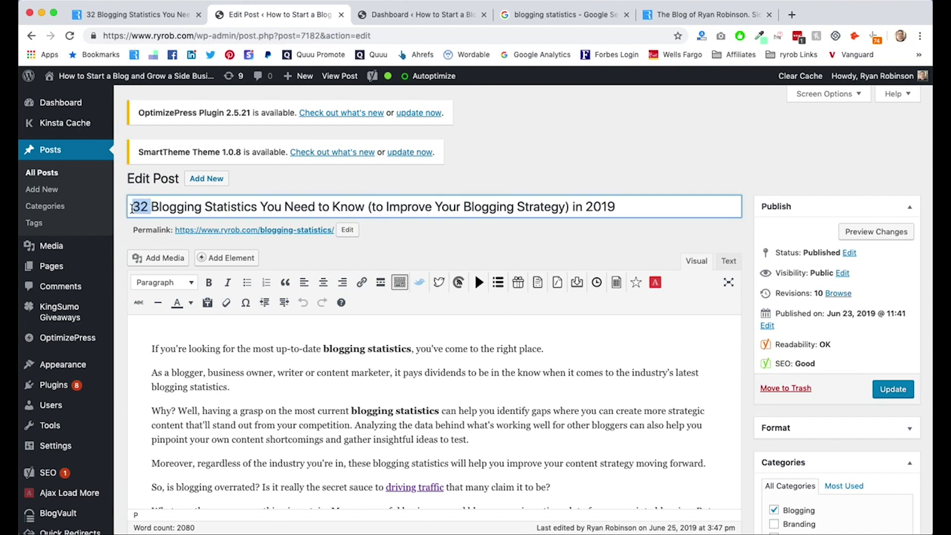
click(336, 187)
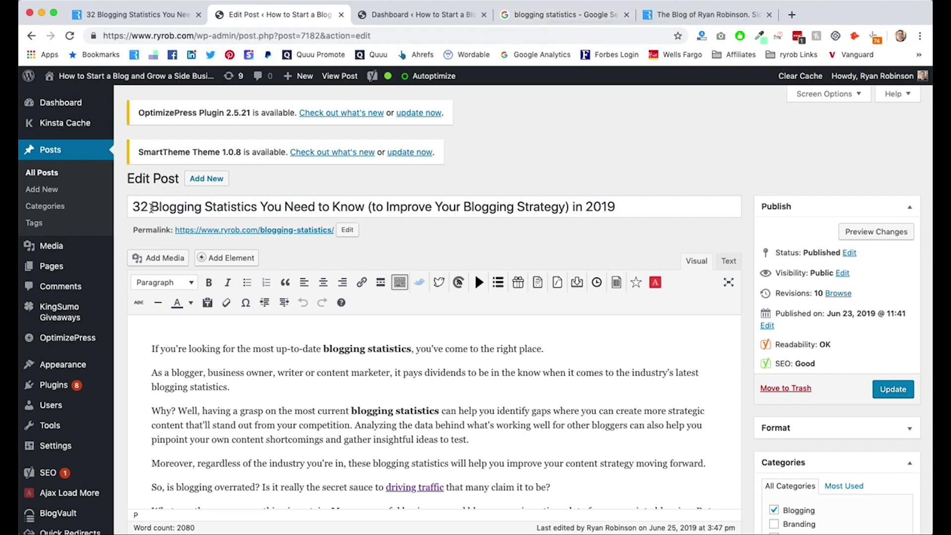
drag(151, 207, 258, 205)
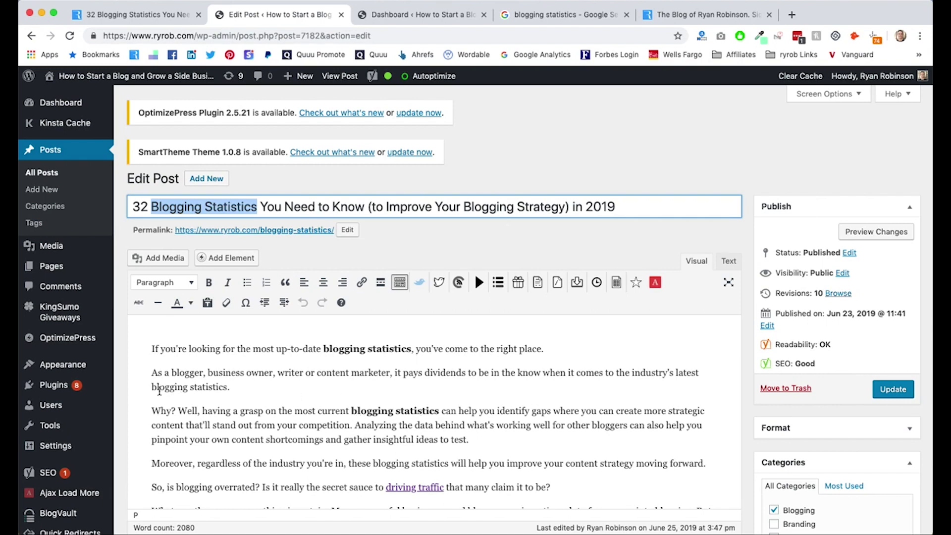
click(332, 347)
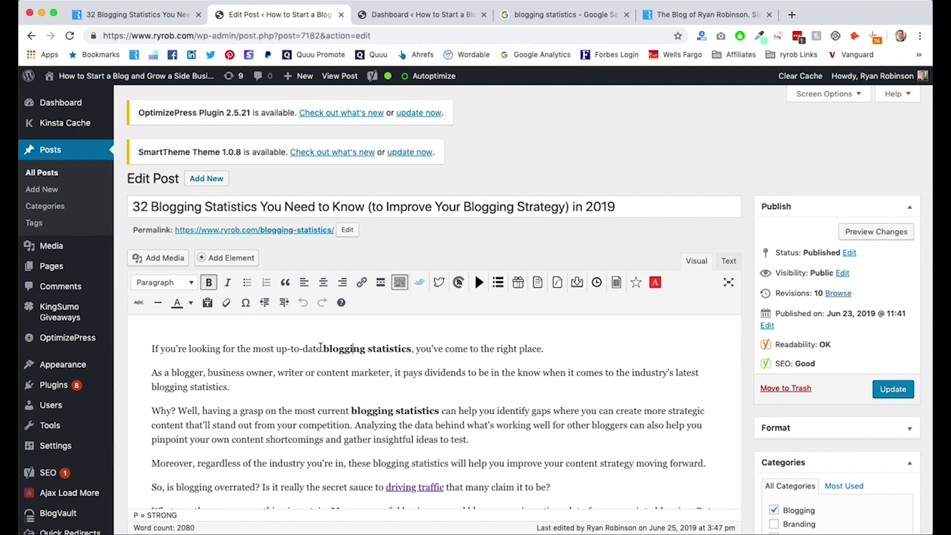
drag(323, 349, 413, 349)
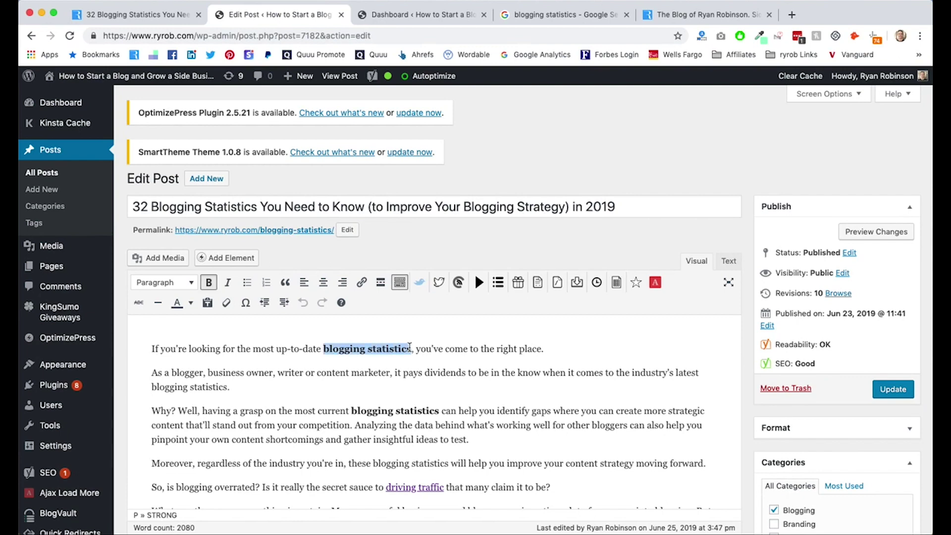
click(226, 350)
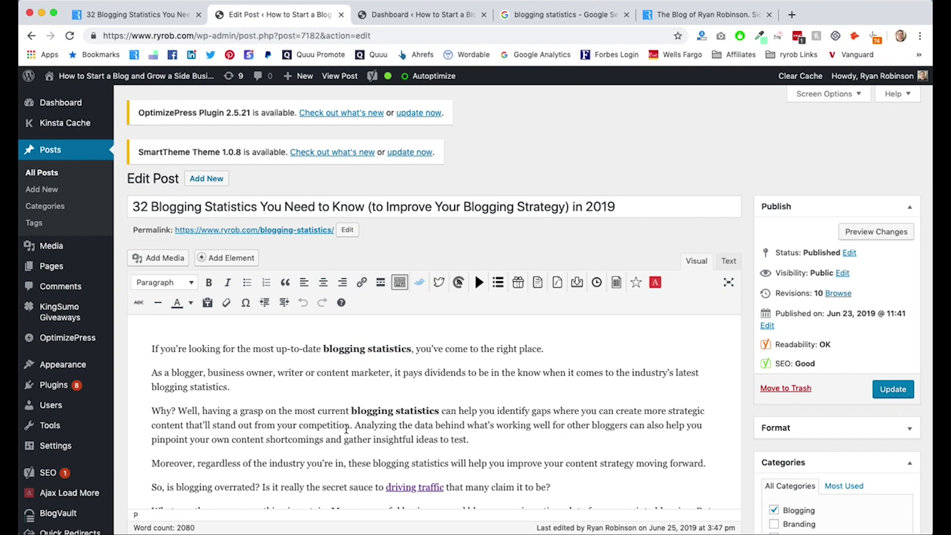
drag(157, 387, 227, 389)
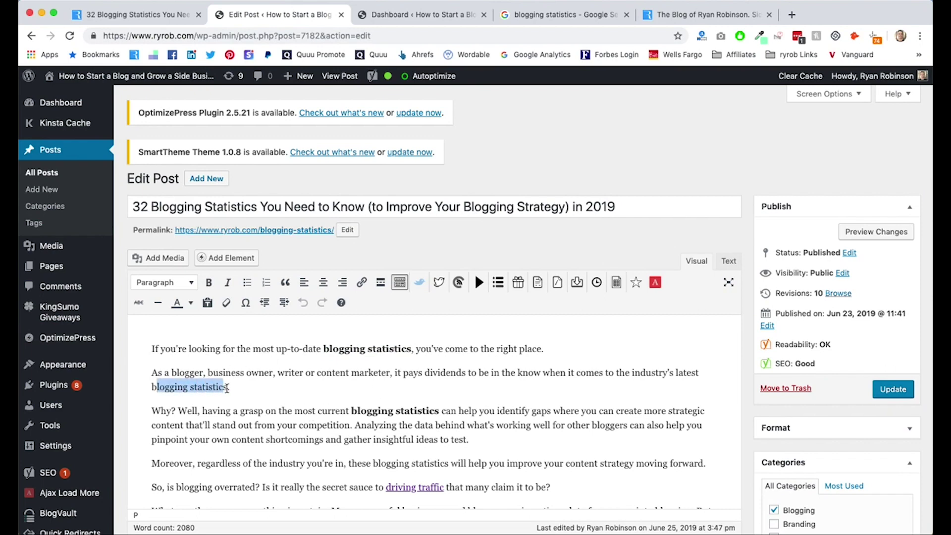
click(211, 387)
drag(351, 411, 438, 412)
click(280, 414)
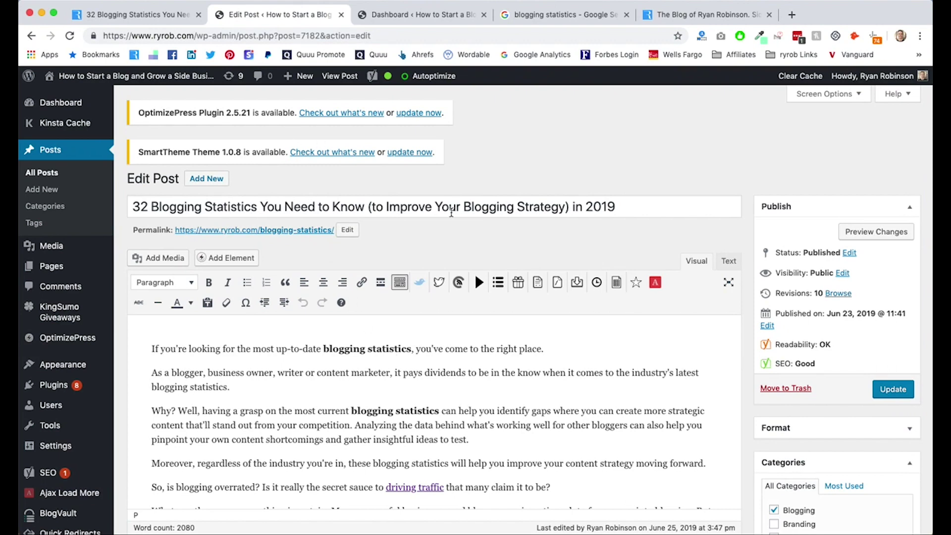
Review the title's '(to Improve Your Blogging Strategy)' and 'in 2019' wording, then return to the live post.
drag(366, 206, 570, 208)
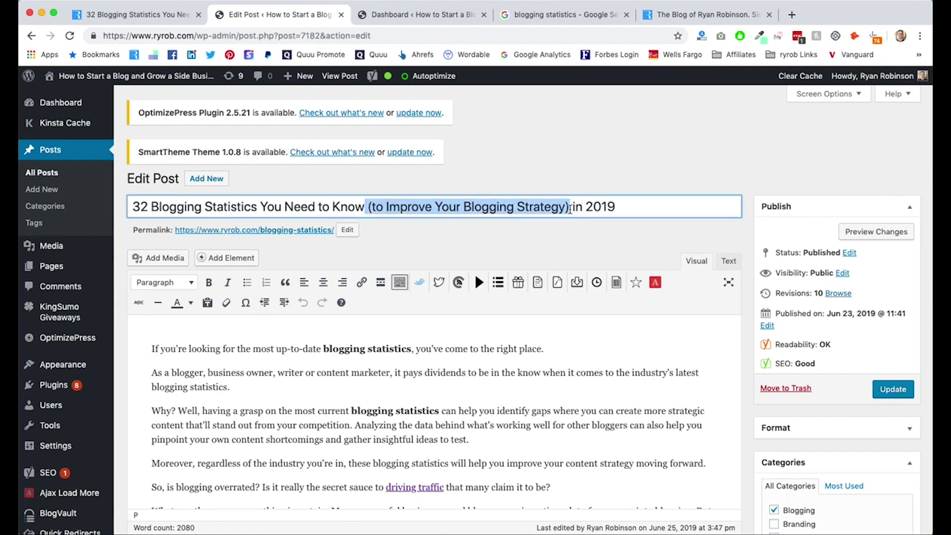
click(569, 208)
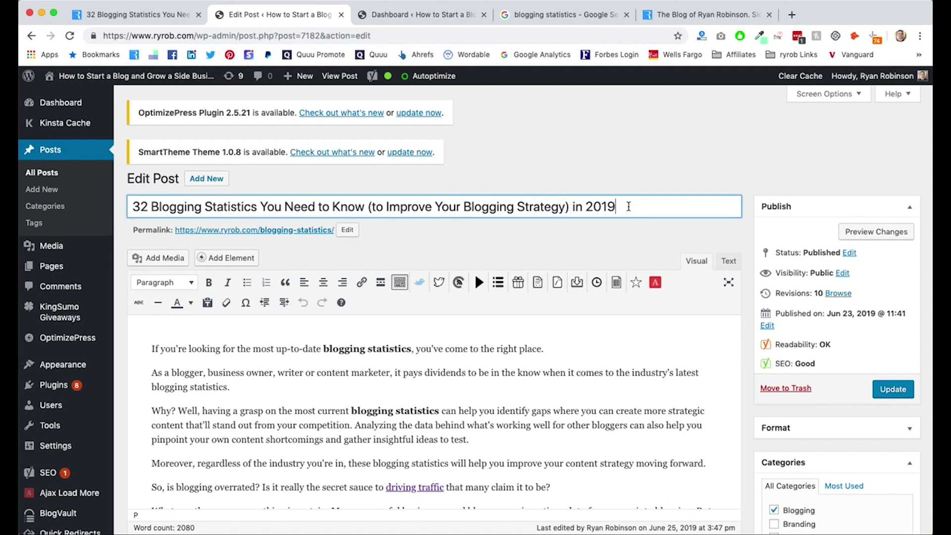
drag(628, 207, 574, 206)
click(599, 206)
triple_click(543, 206)
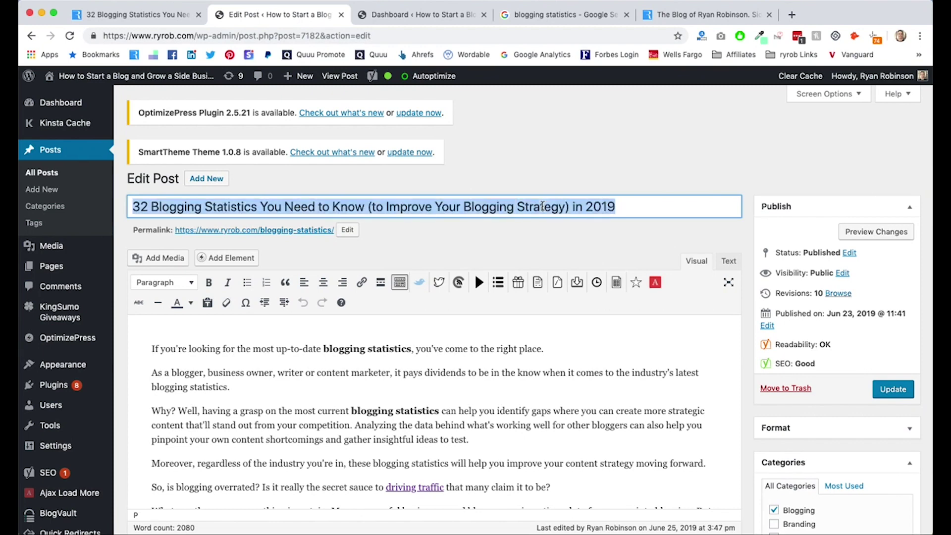
click(644, 200)
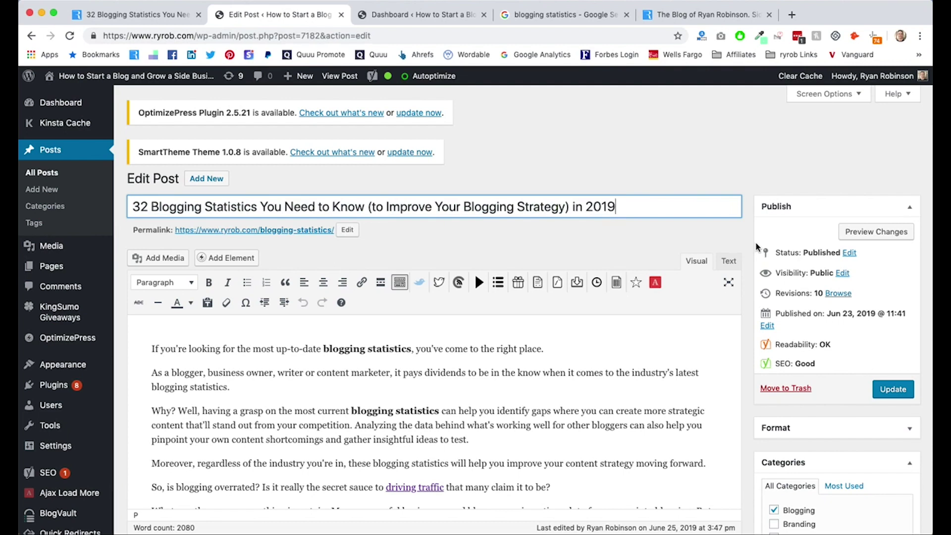
click(422, 239)
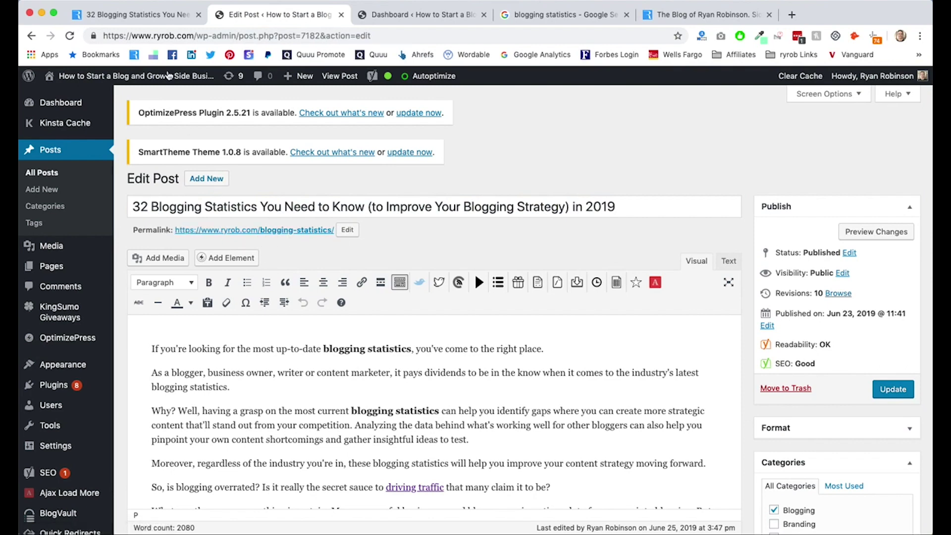
click(136, 19)
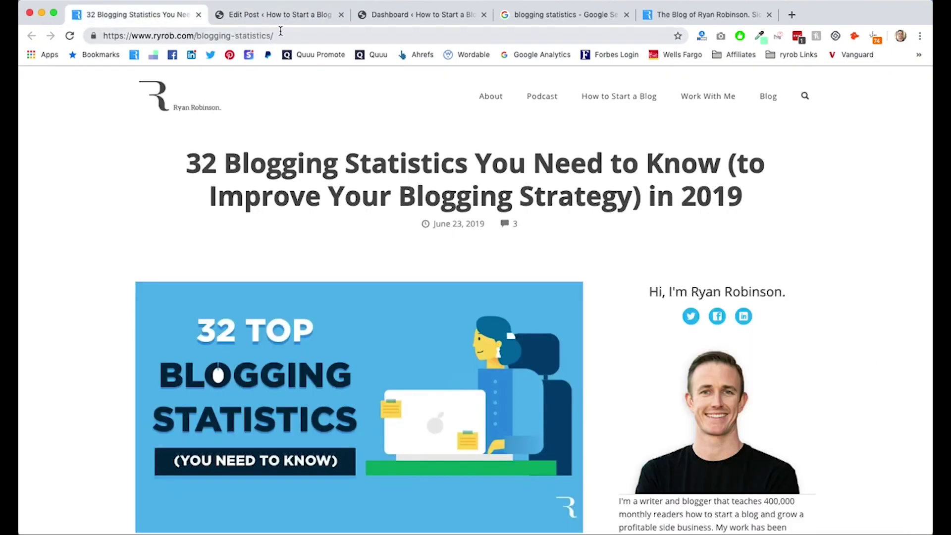
Switch back to the Edit Post tab for the blogging statistics post.
click(265, 15)
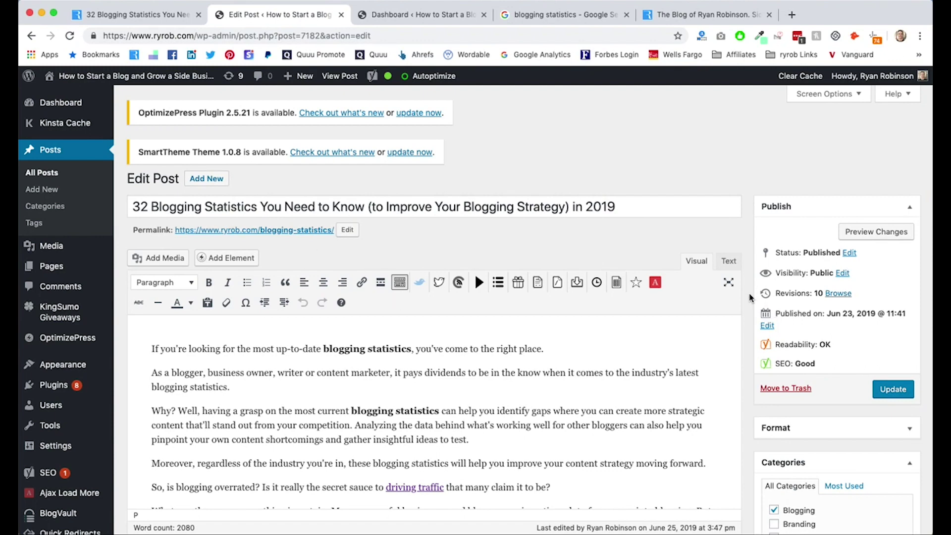
scroll(751, 297, down, 3)
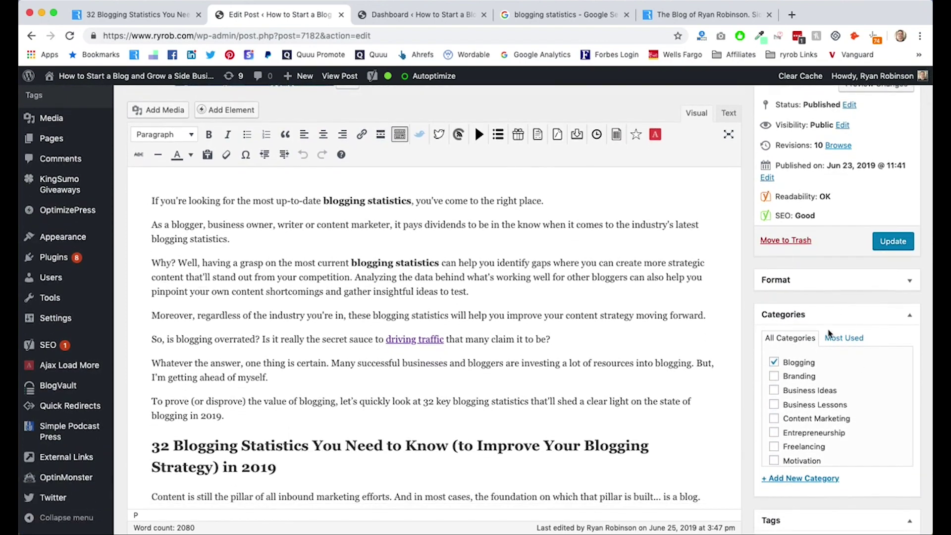
scroll(751, 291, down, 1)
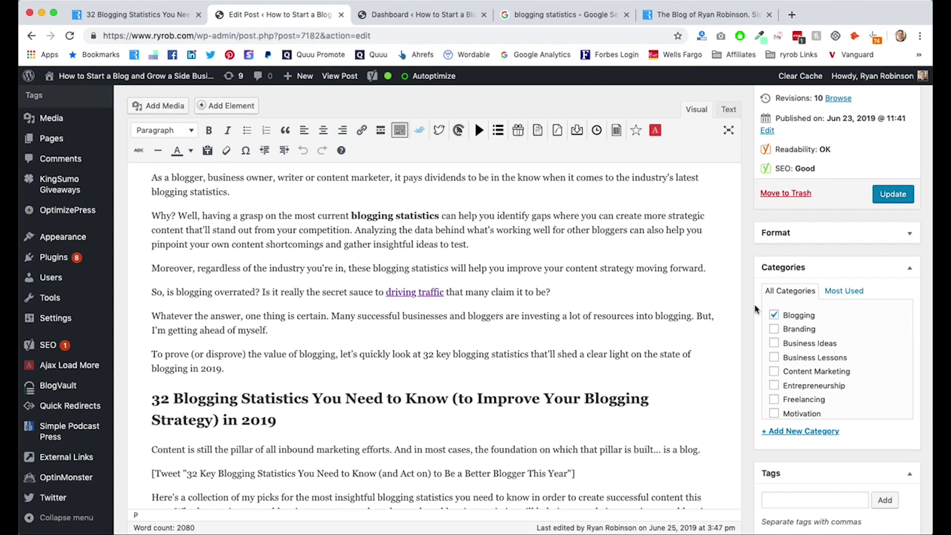
scroll(755, 308, down, 5)
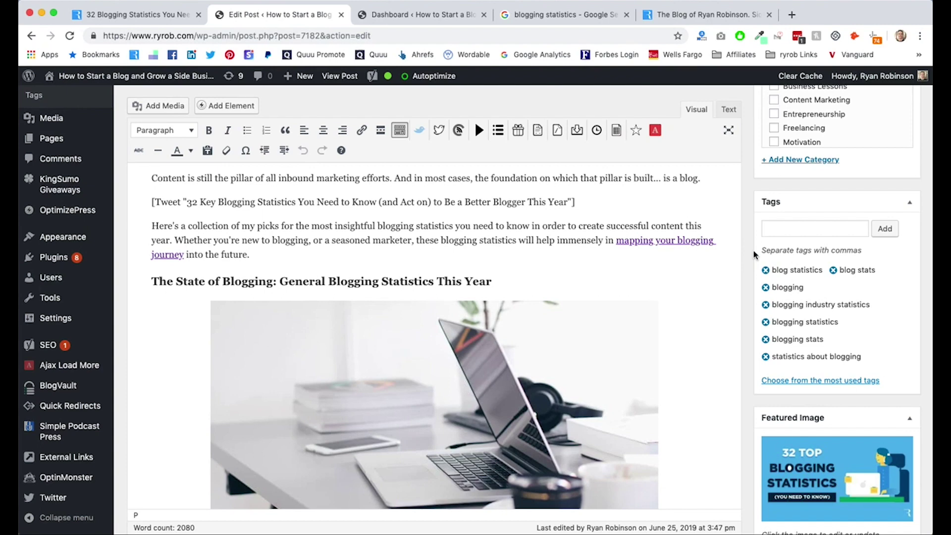
scroll(748, 251, down, 1)
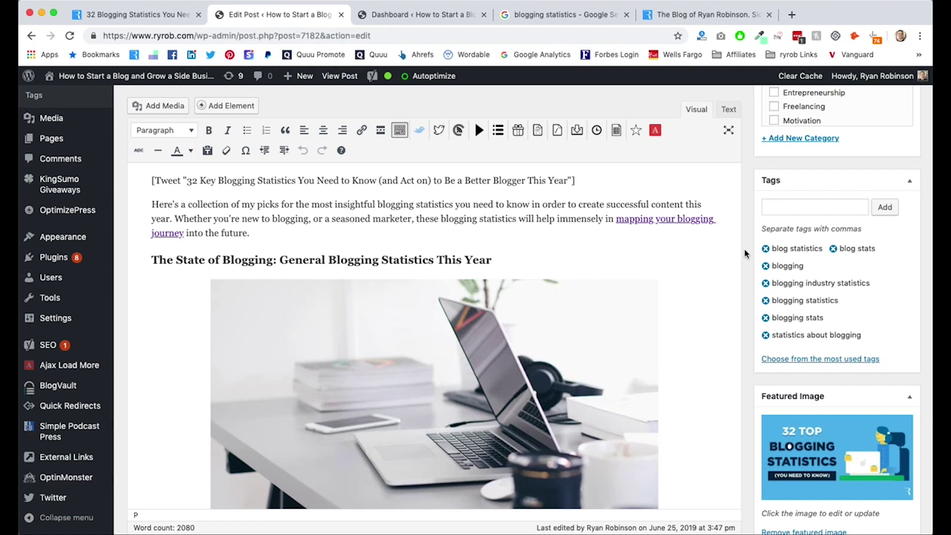
scroll(744, 249, down, 8)
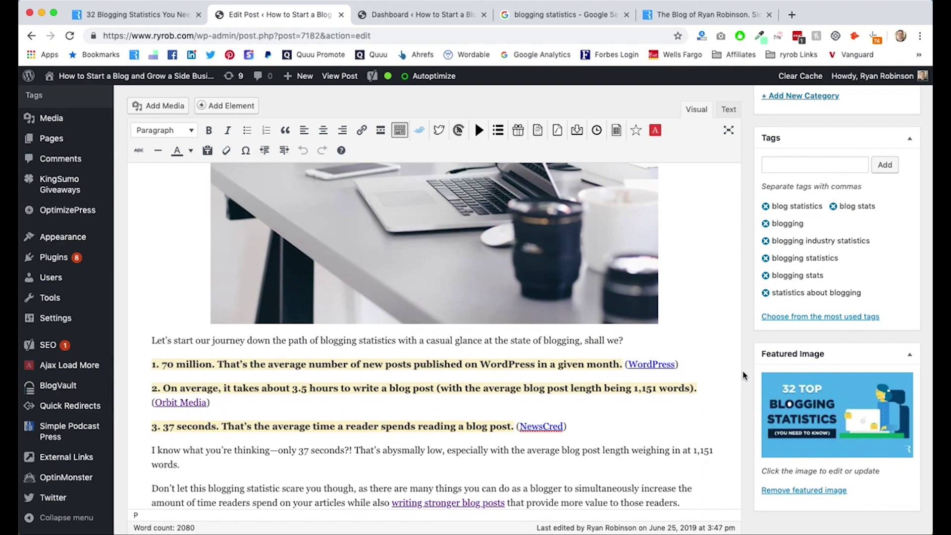
click(541, 283)
scroll(568, 293, up, 3)
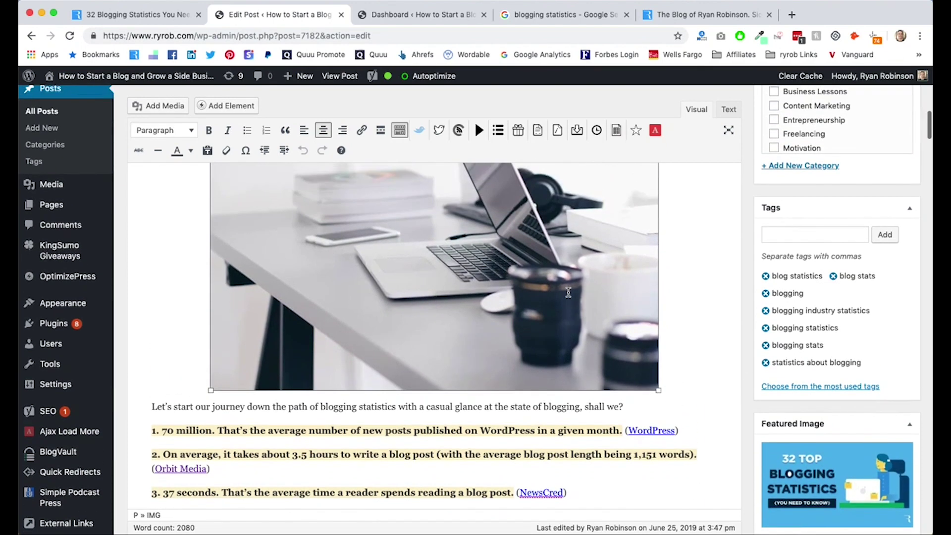
scroll(510, 265, up, 5)
scroll(446, 273, down, 2)
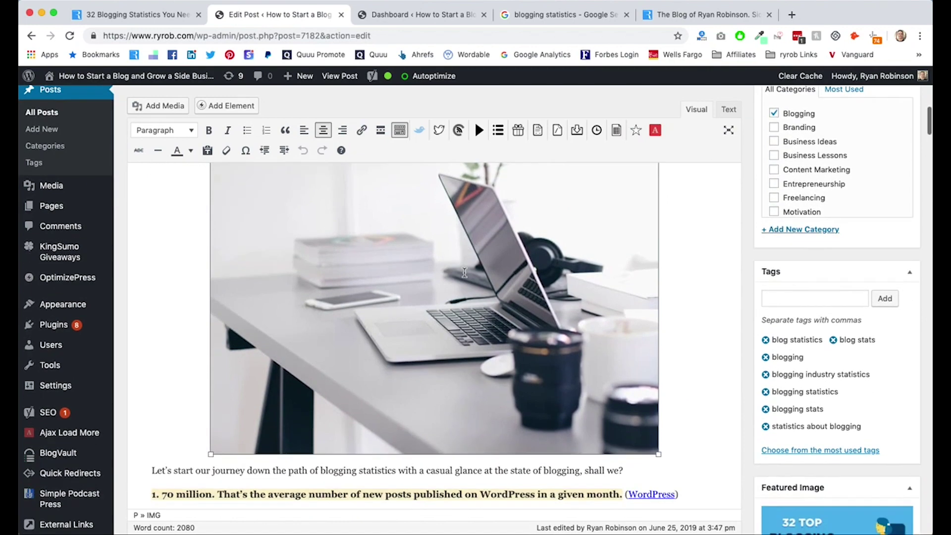
scroll(464, 272, down, 5)
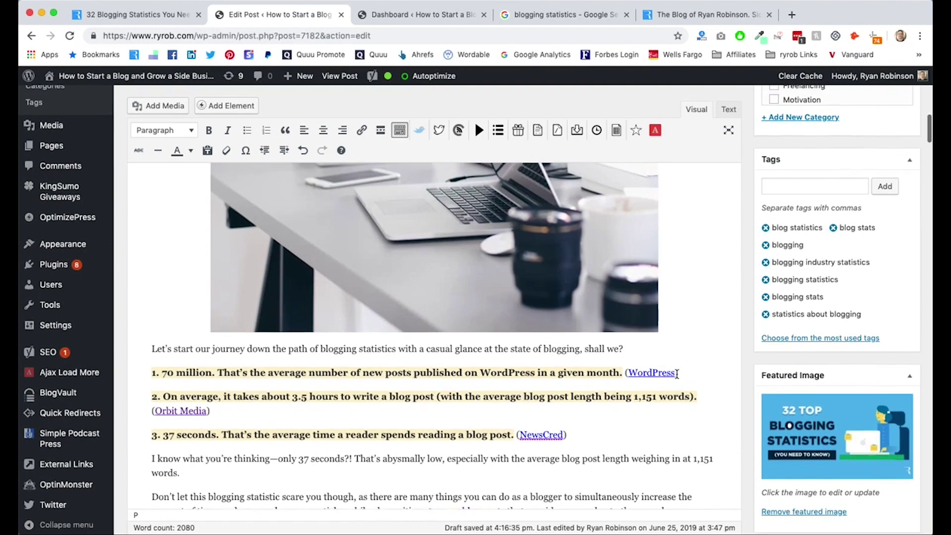
Scroll to the top of the post and select its header image.
scroll(453, 270, up, 4)
click(452, 269)
scroll(452, 270, up, 2)
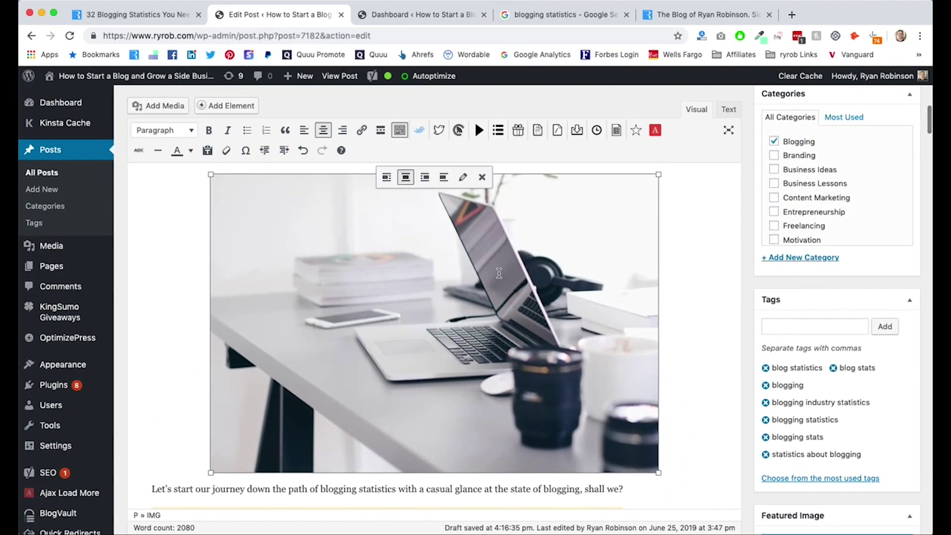
click(465, 179)
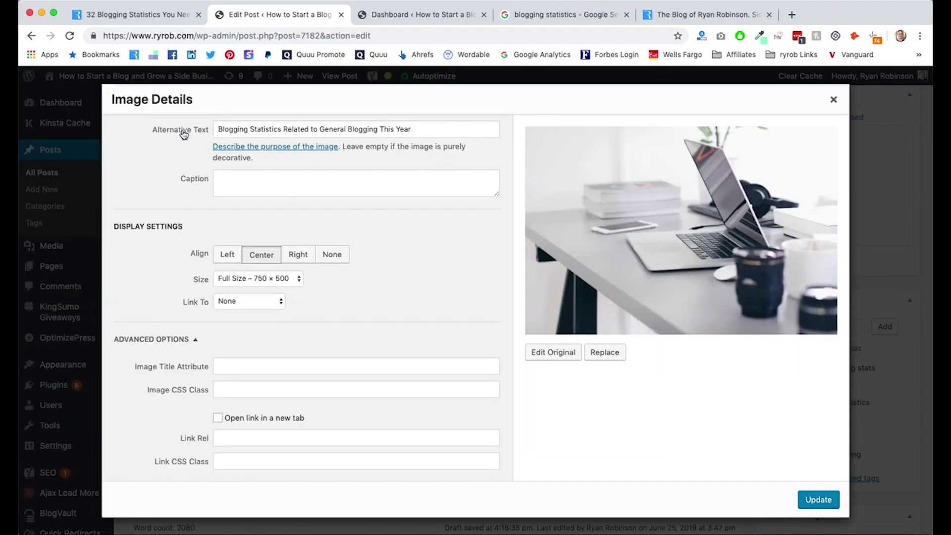
click(298, 129)
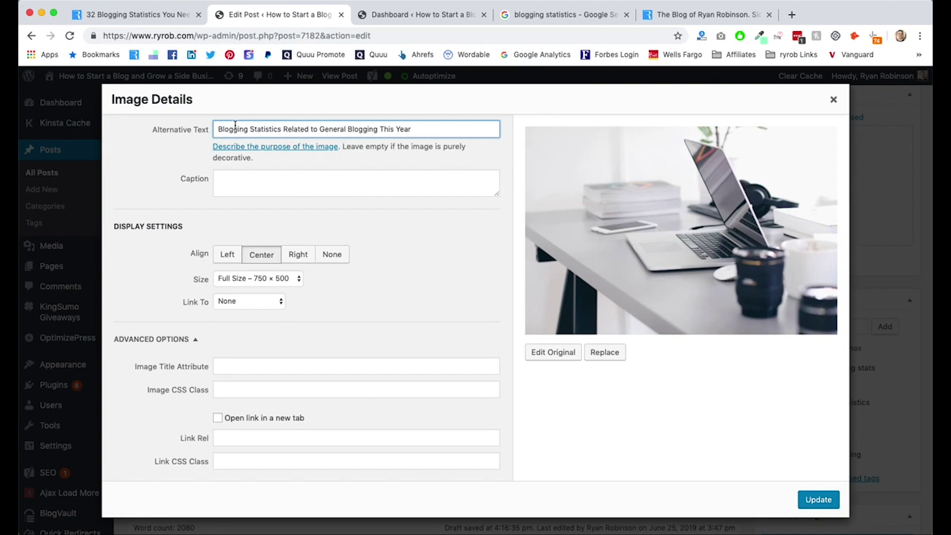
drag(281, 129, 217, 130)
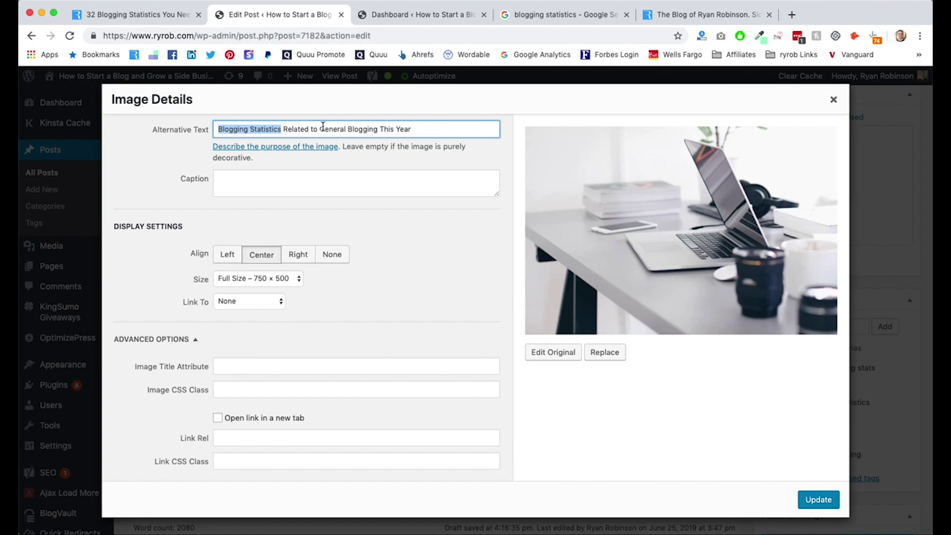
click(282, 129)
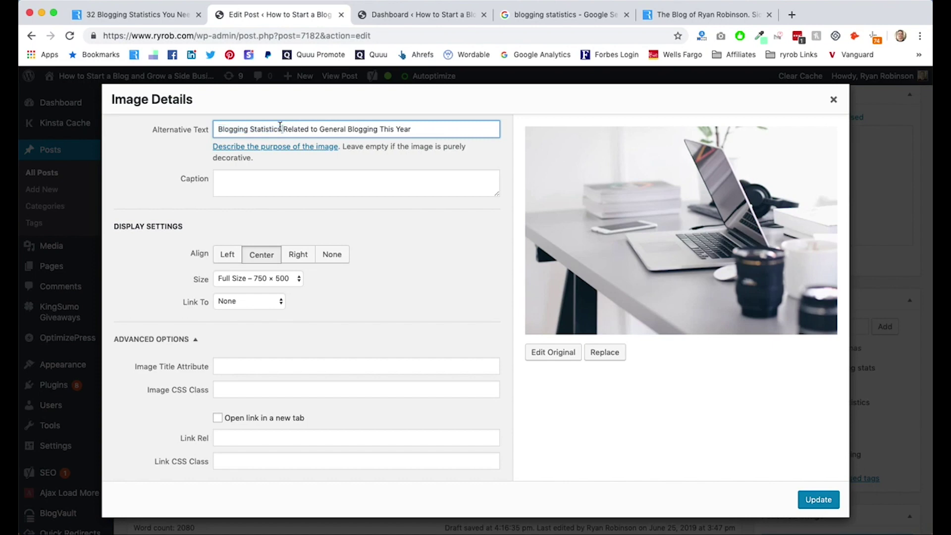
click(220, 128)
drag(267, 128, 436, 128)
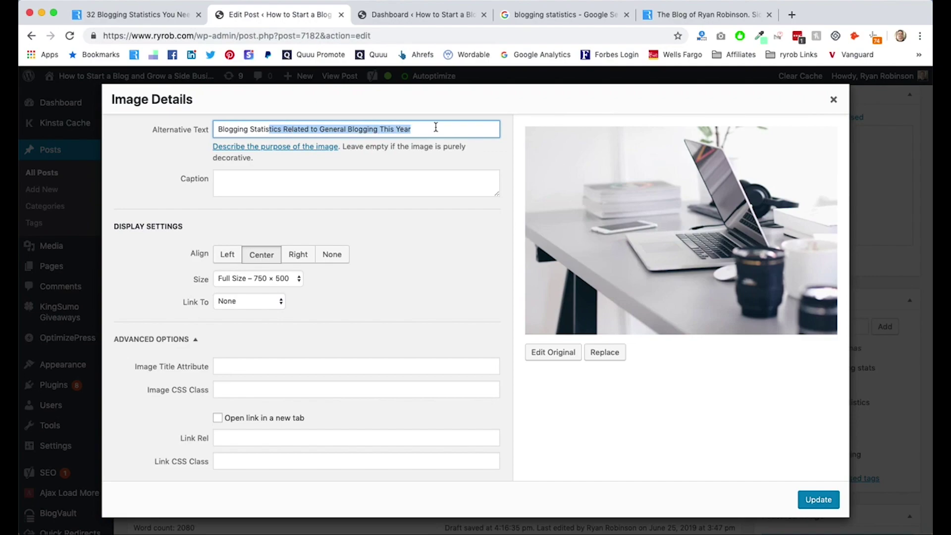
click(416, 129)
click(833, 99)
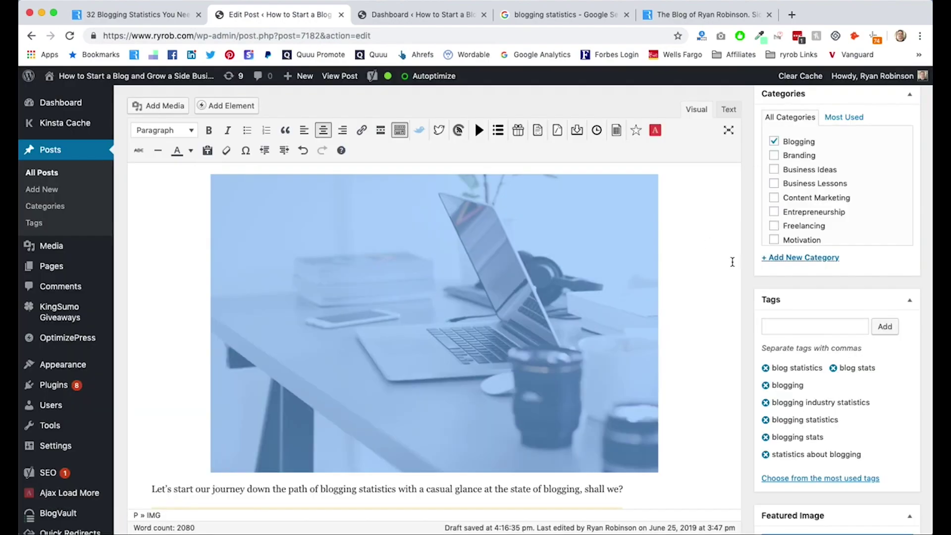
Scroll down to the Yoast SEO box and click into the SEO title field, then switch to the Dashboard.
scroll(517, 289, down, 5)
scroll(518, 289, down, 20)
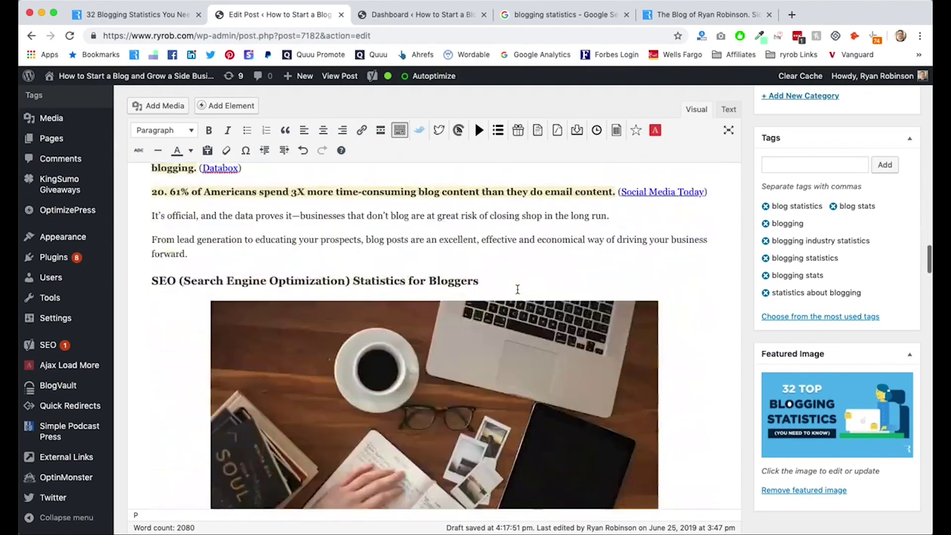
scroll(517, 289, down, 20)
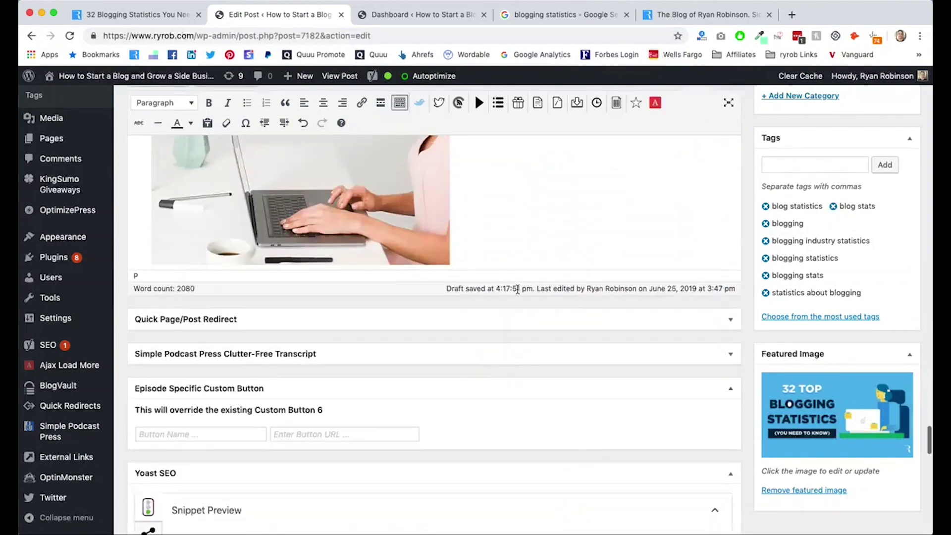
scroll(518, 292, down, 3)
scroll(518, 292, up, 1)
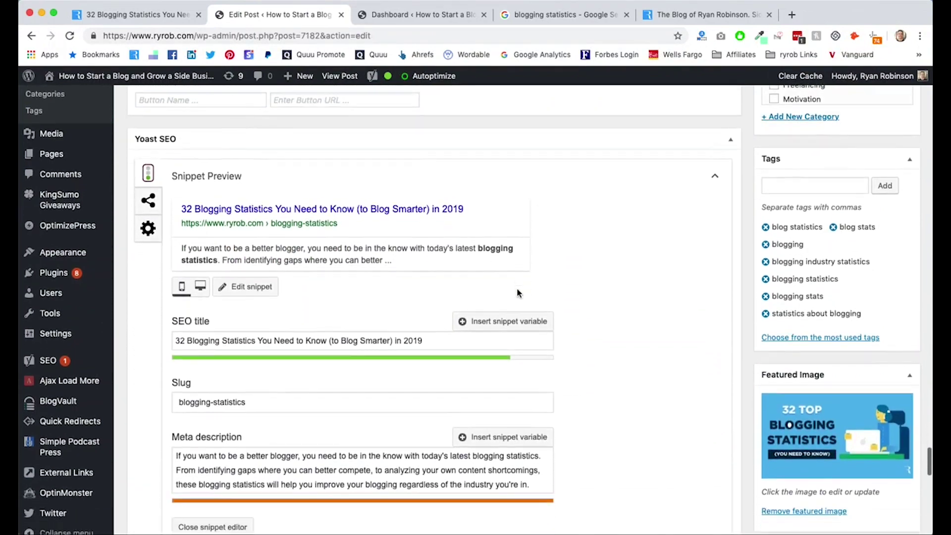
scroll(475, 191, up, 1)
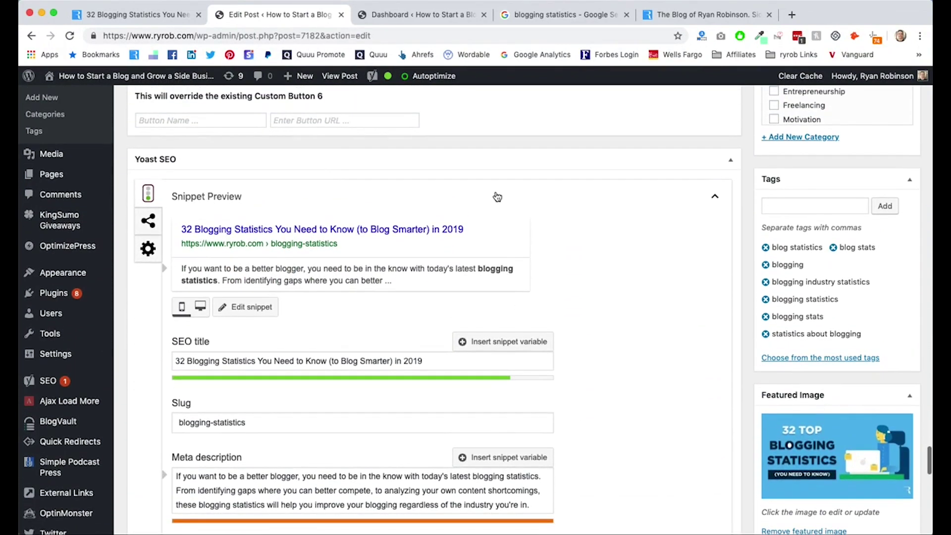
click(482, 239)
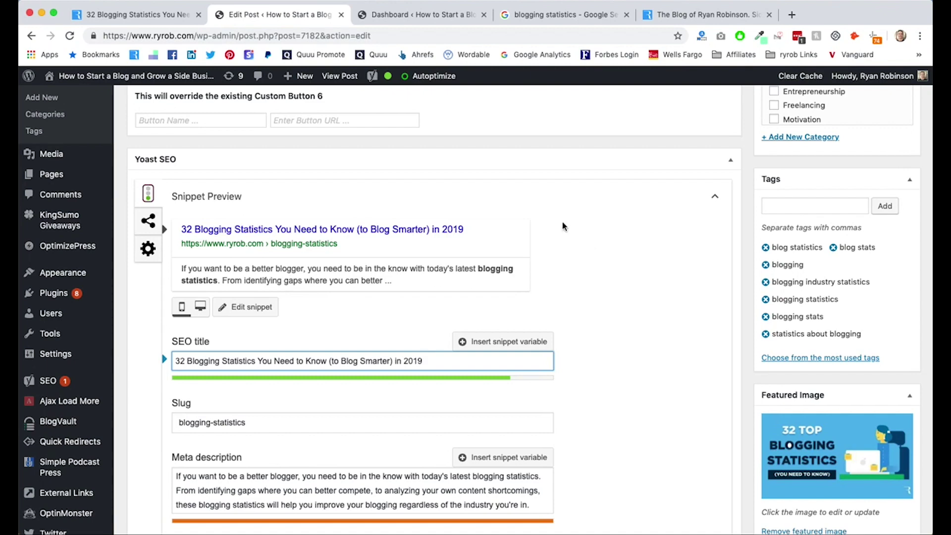
click(432, 20)
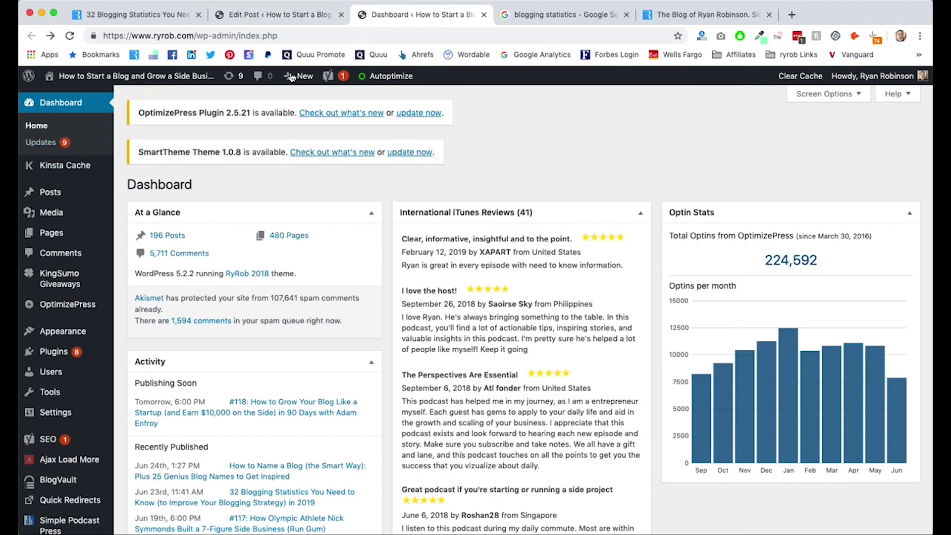
Search Plugins > Add New for 'yoast', then return to the Edit Post tab.
mouse_move(78, 296)
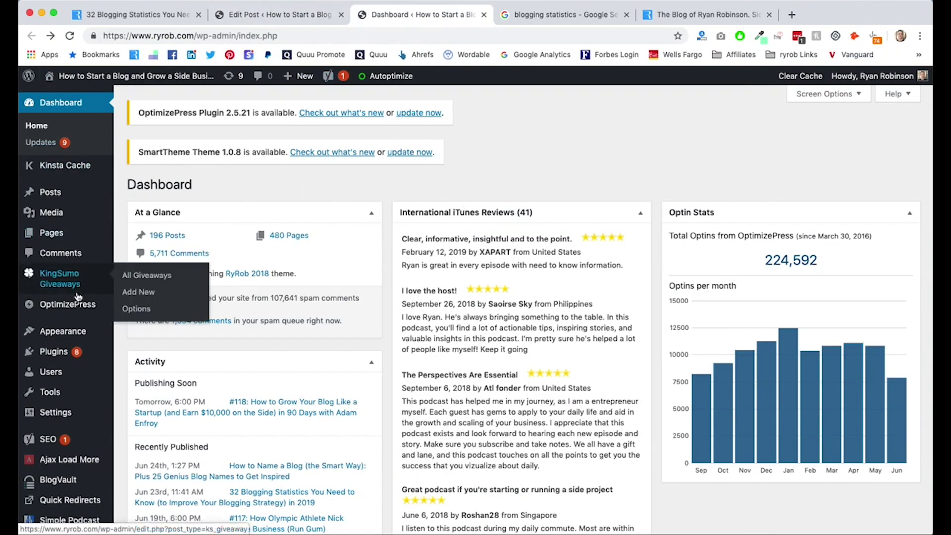
click(62, 357)
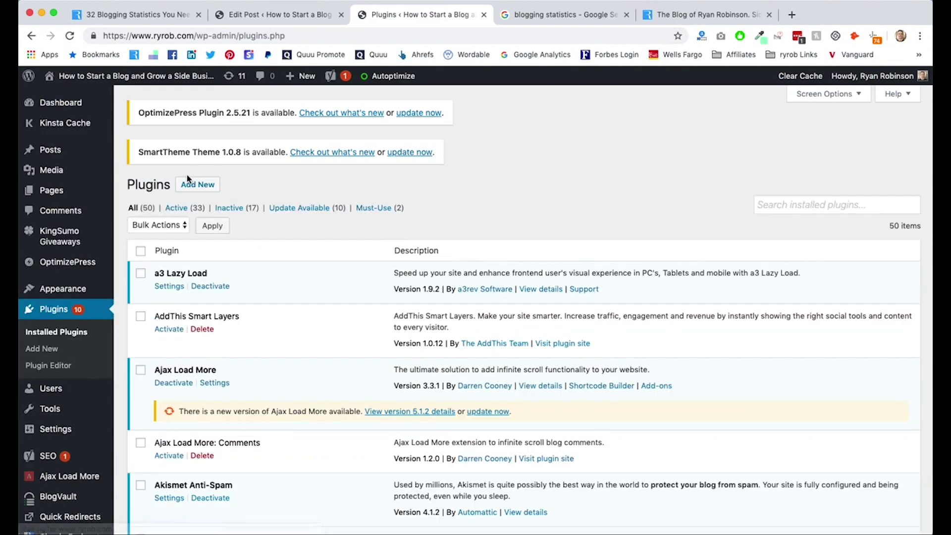
click(188, 181)
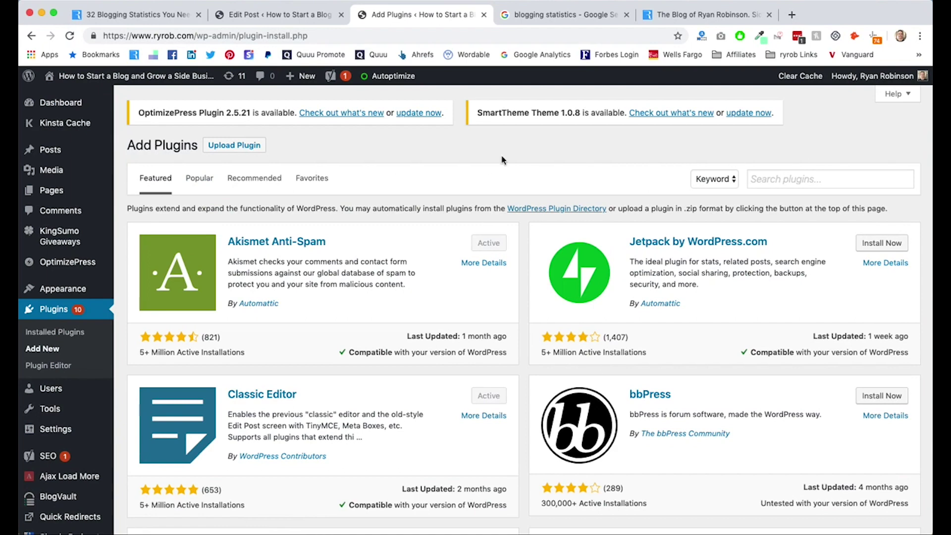
click(788, 180)
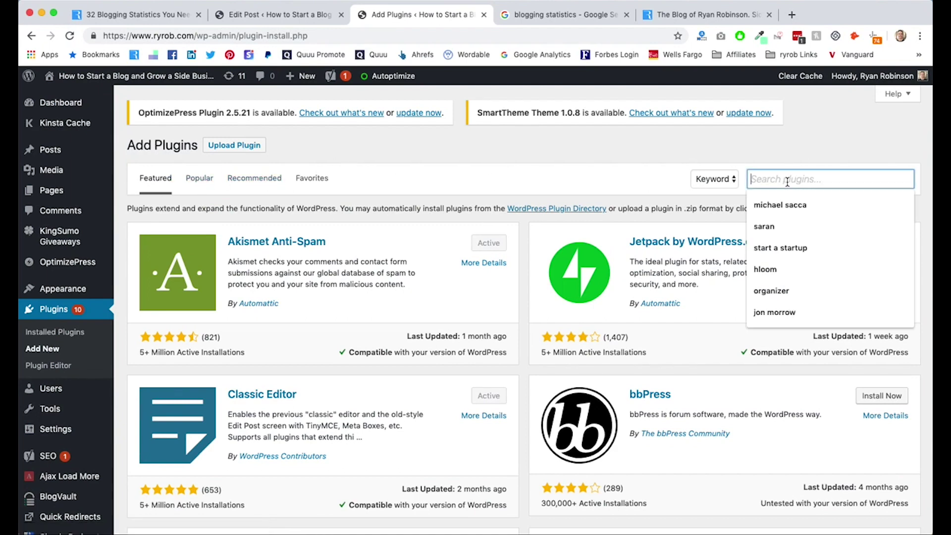
text(yoast)
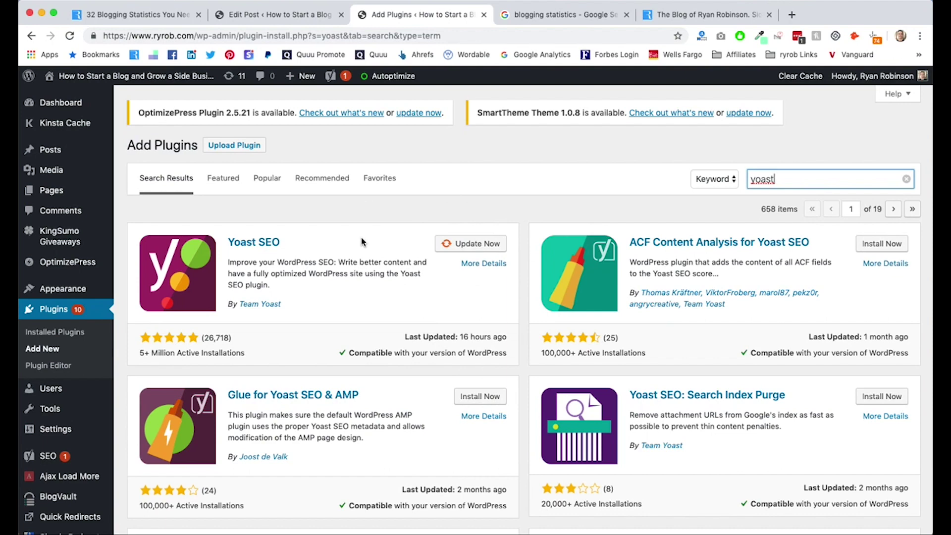
click(354, 216)
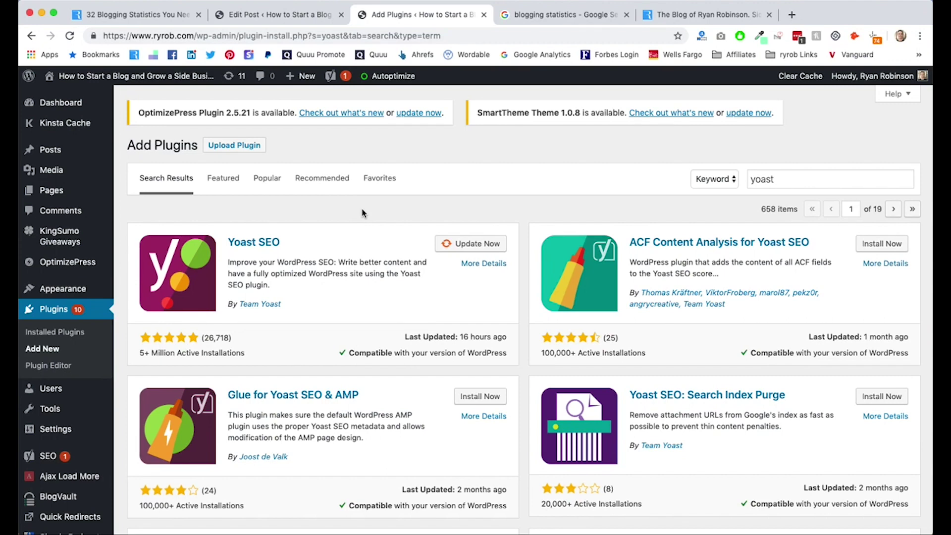
click(290, 17)
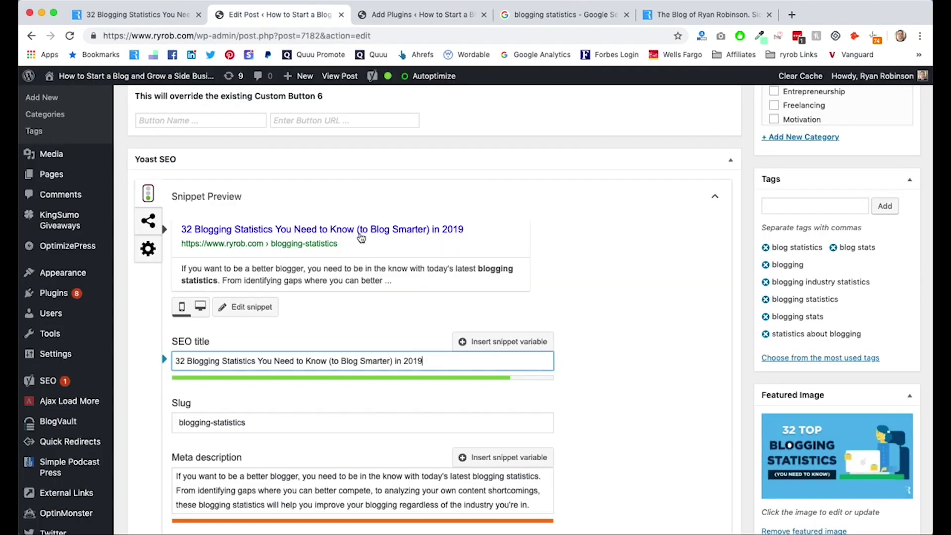
Expand the Yoast Snippet Preview and open the snippet editor with SEO title, slug and meta description.
scroll(666, 266, up, 2)
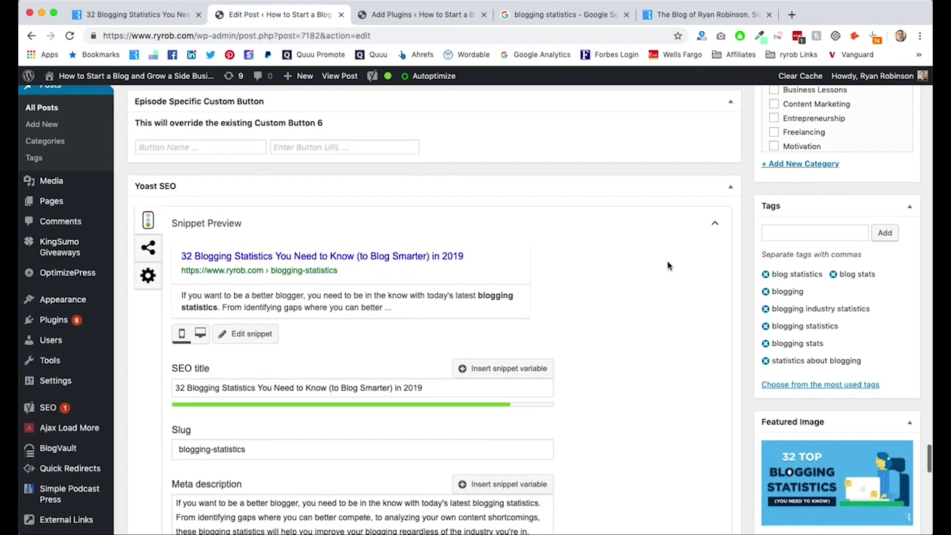
scroll(667, 266, up, 1)
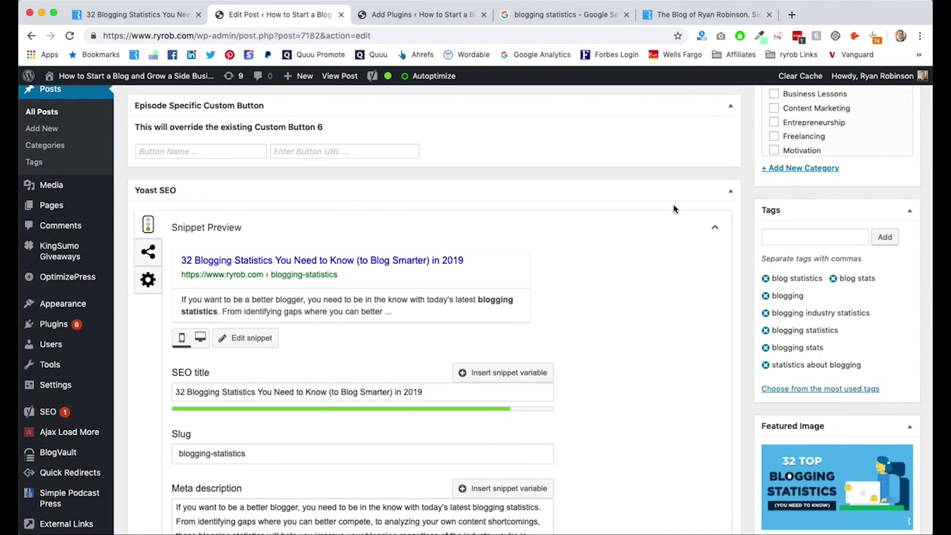
click(716, 228)
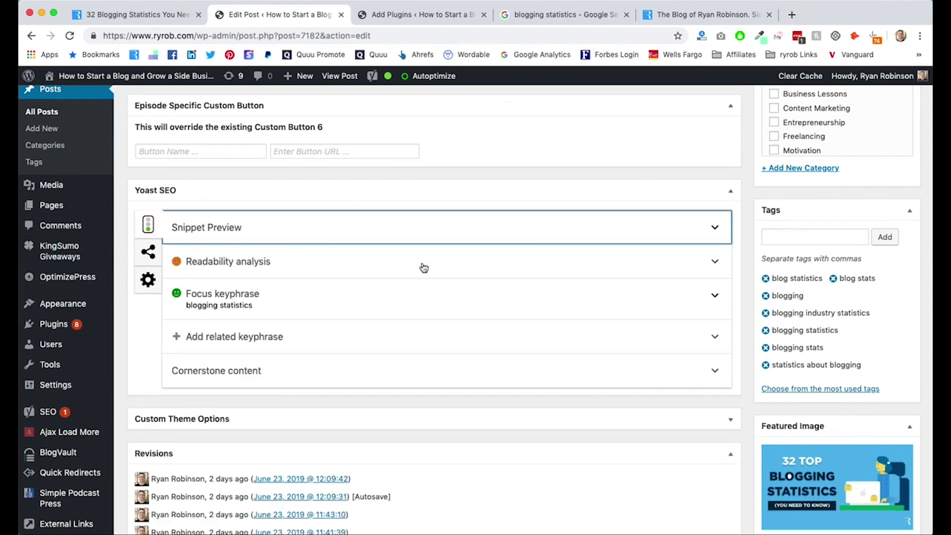
click(714, 232)
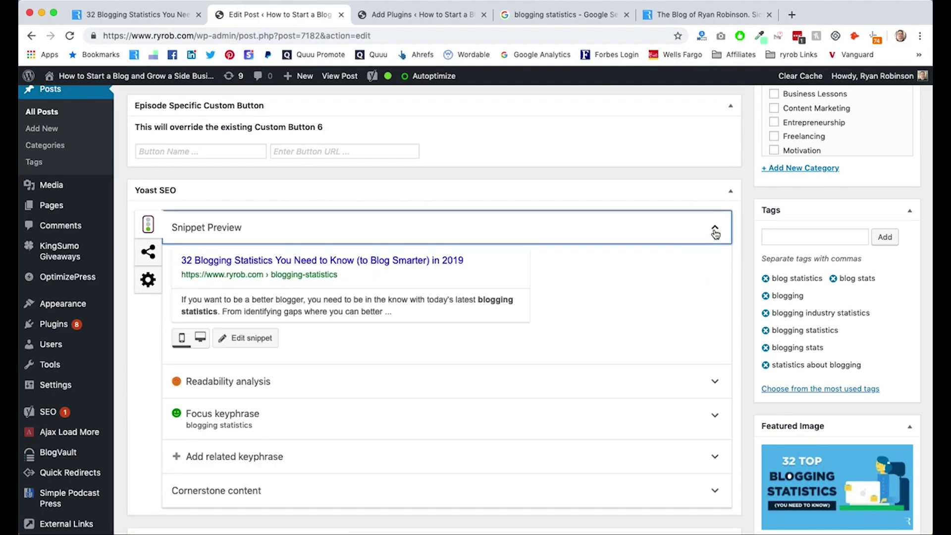
scroll(582, 278, down, 1)
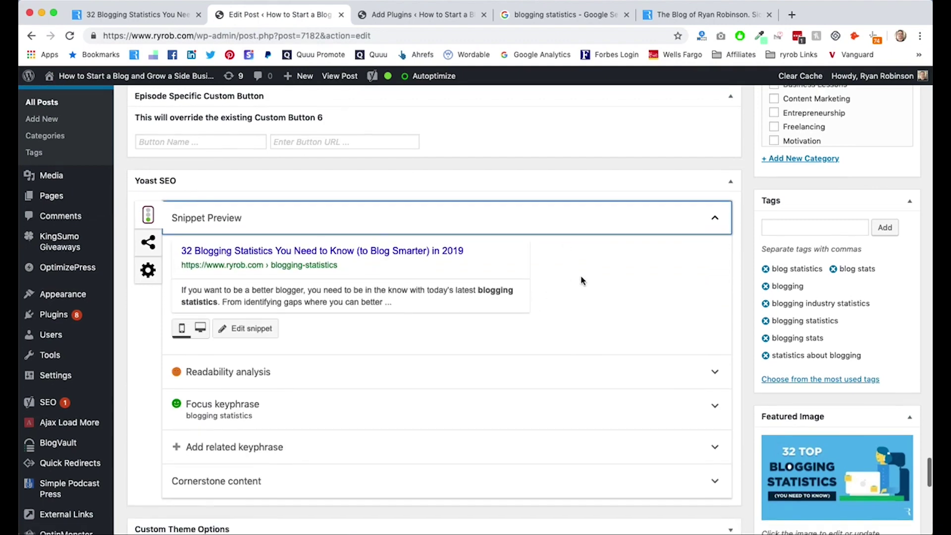
scroll(581, 280, down, 1)
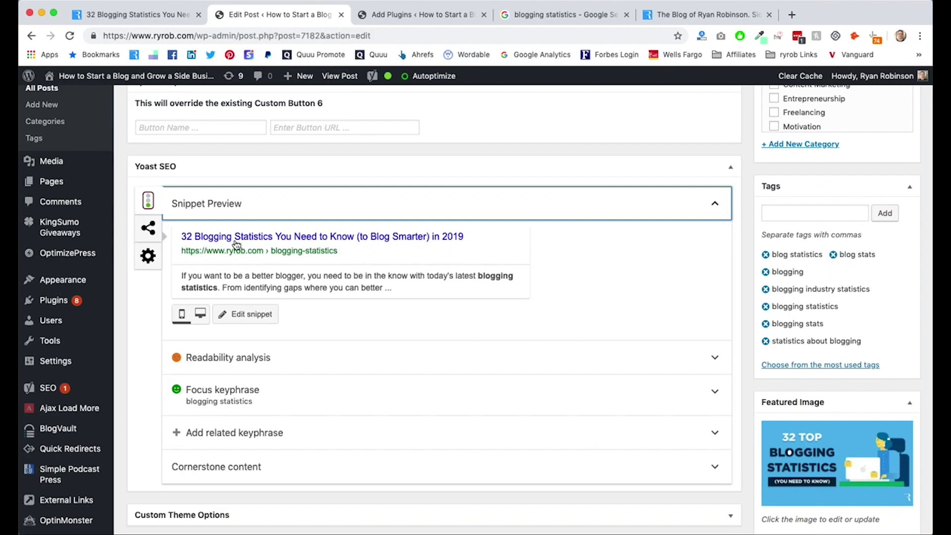
click(446, 240)
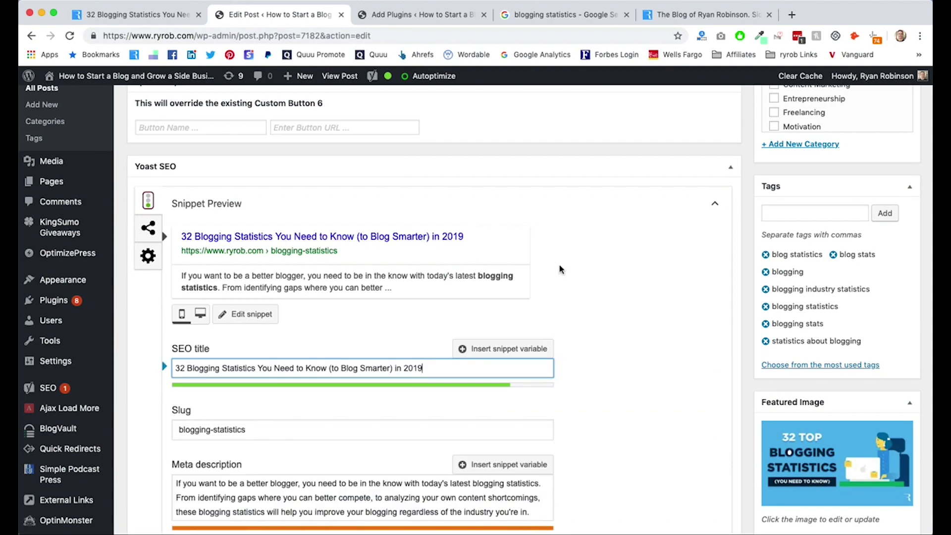
scroll(560, 265, down, 1)
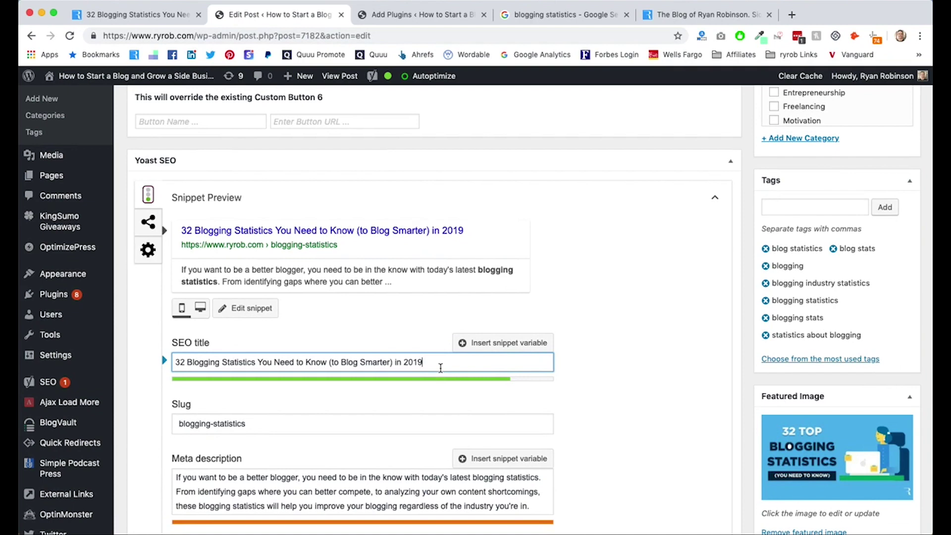
click(501, 385)
click(474, 358)
click(219, 362)
drag(436, 362, 174, 363)
drag(390, 362, 343, 363)
click(376, 363)
click(480, 362)
scroll(589, 228, up, 20)
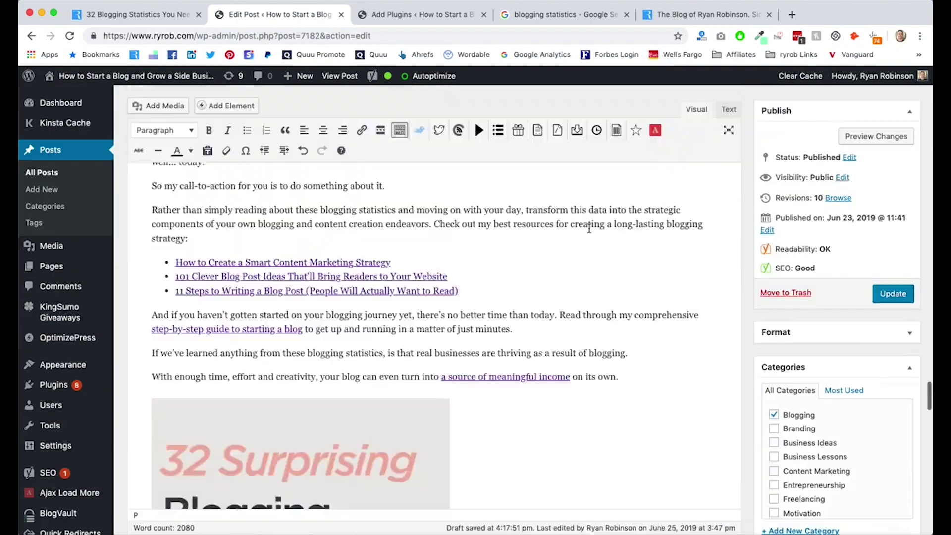
scroll(589, 228, down, 10)
scroll(588, 229, up, 12)
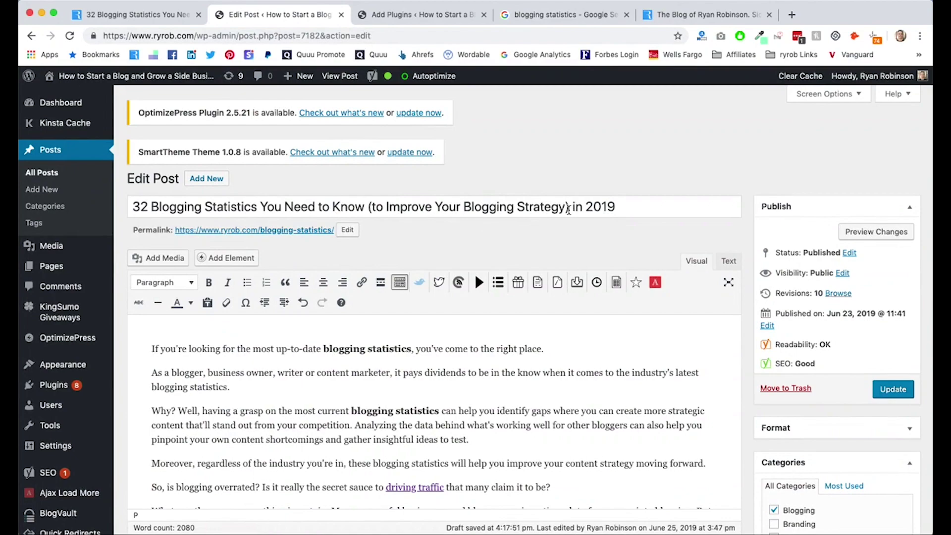
scroll(520, 244, down, 10)
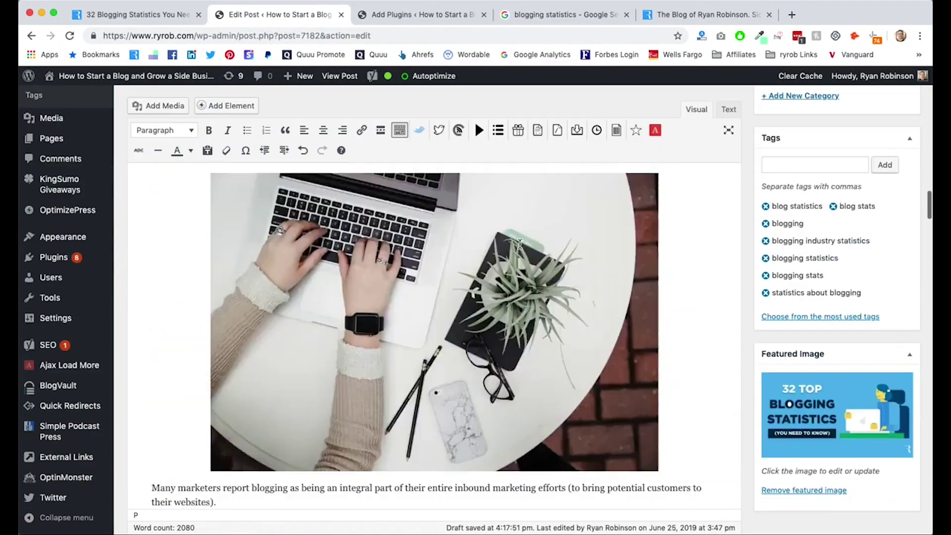
scroll(519, 244, down, 20)
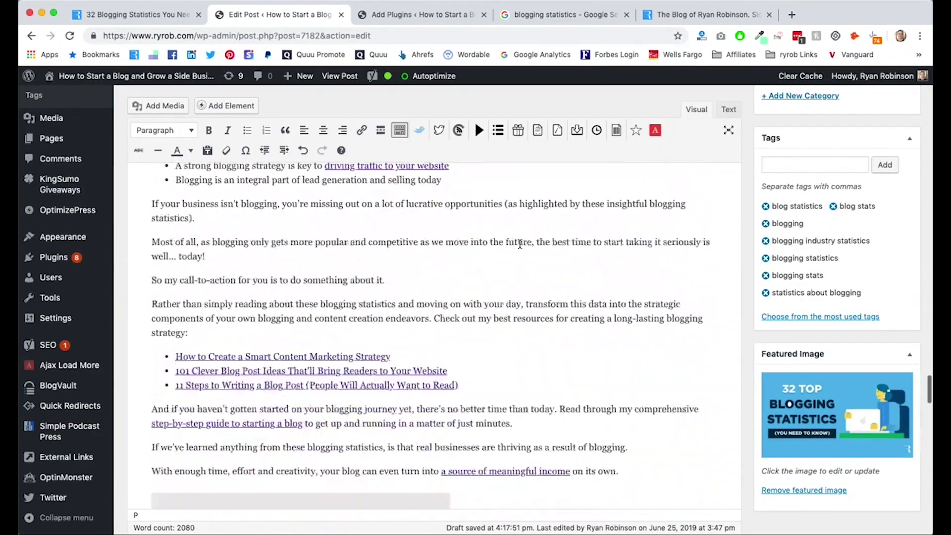
scroll(520, 244, down, 15)
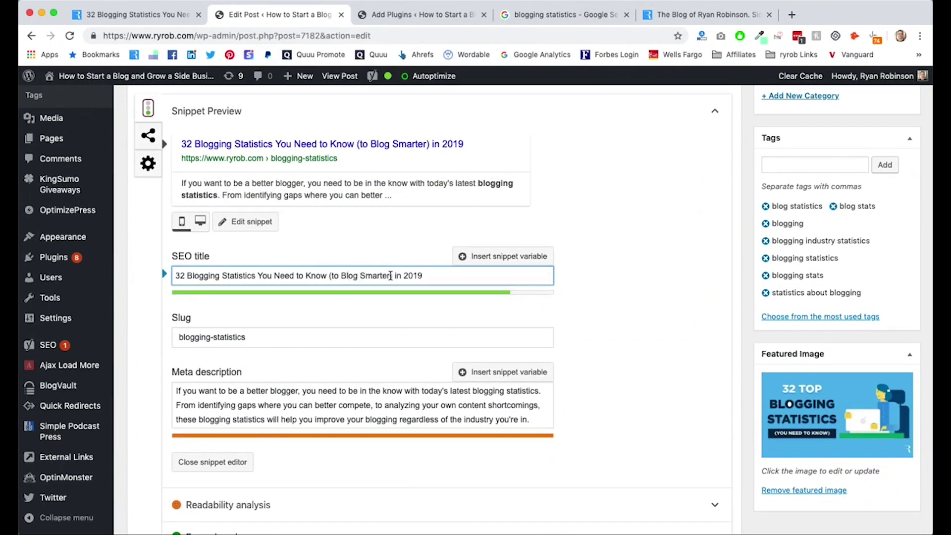
drag(391, 276, 337, 279)
click(443, 275)
click(635, 283)
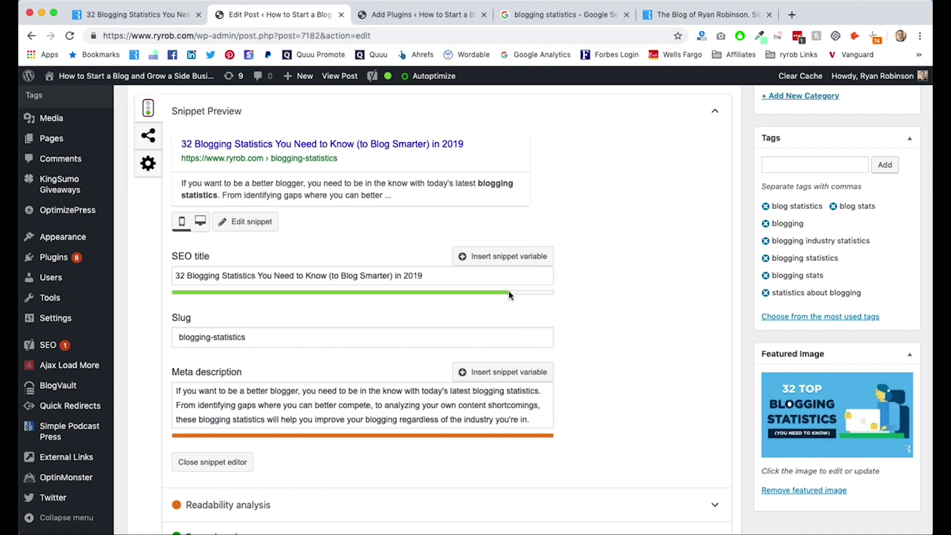
click(464, 275)
text(today)
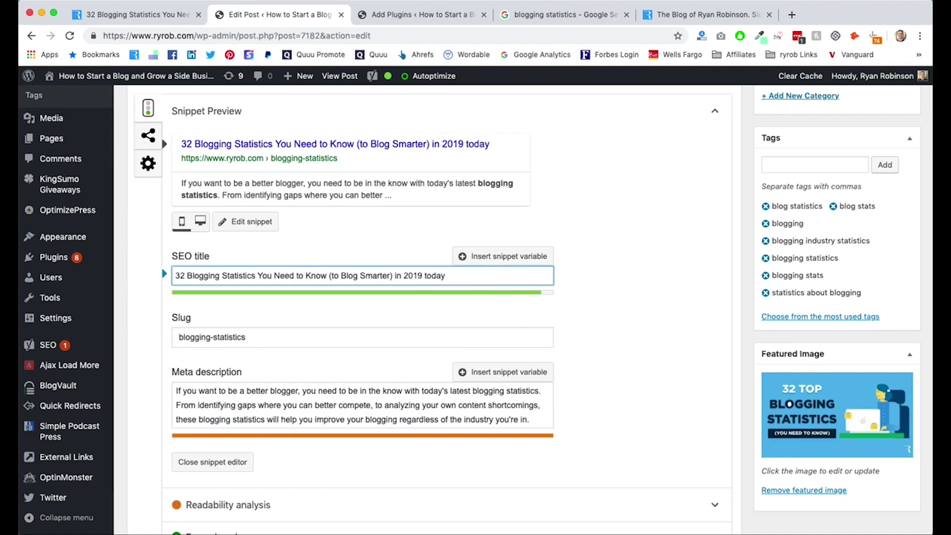
text( as)
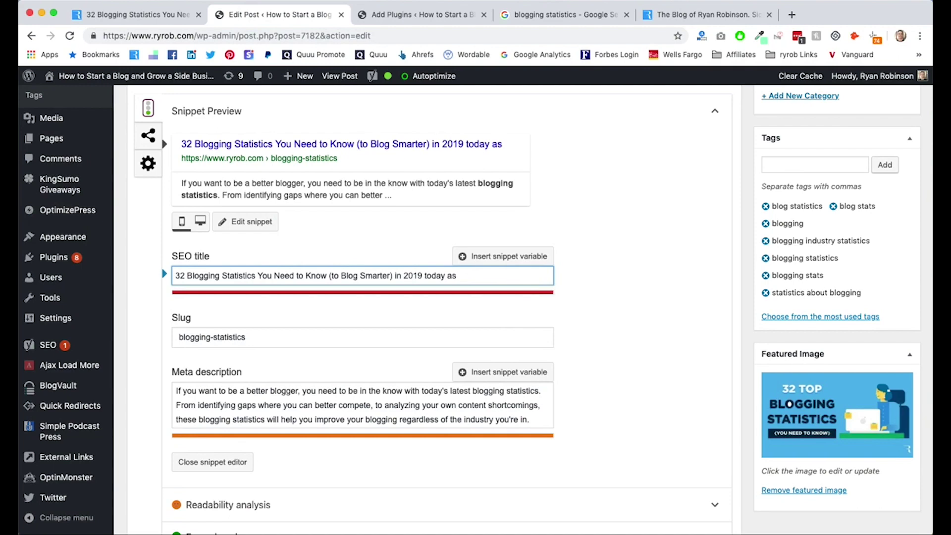
key(BackSpace)
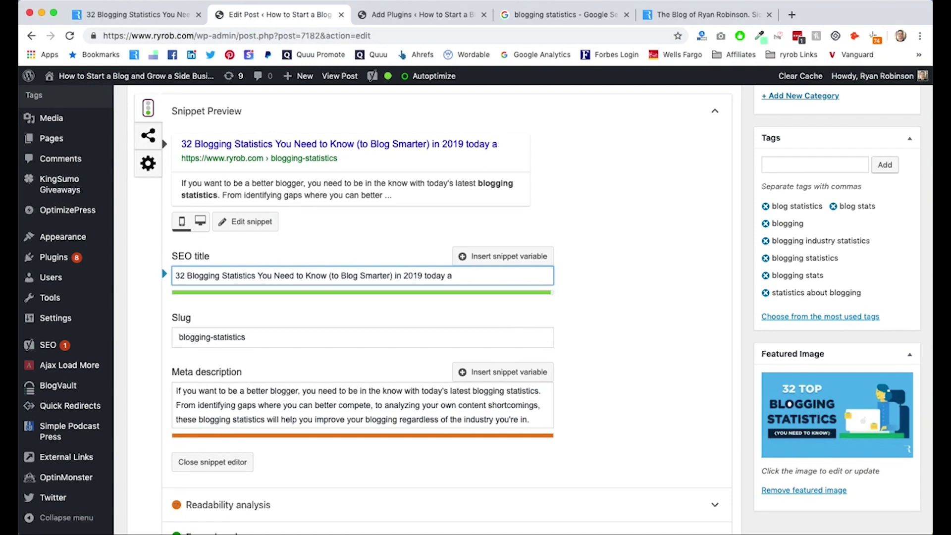
key(BackSpace)
key(BackSpace)
key(BackSpace)
key(BackSpace)
key(BackSpace)
key(BackSpace)
key(BackSpace)
key(BackSpace)
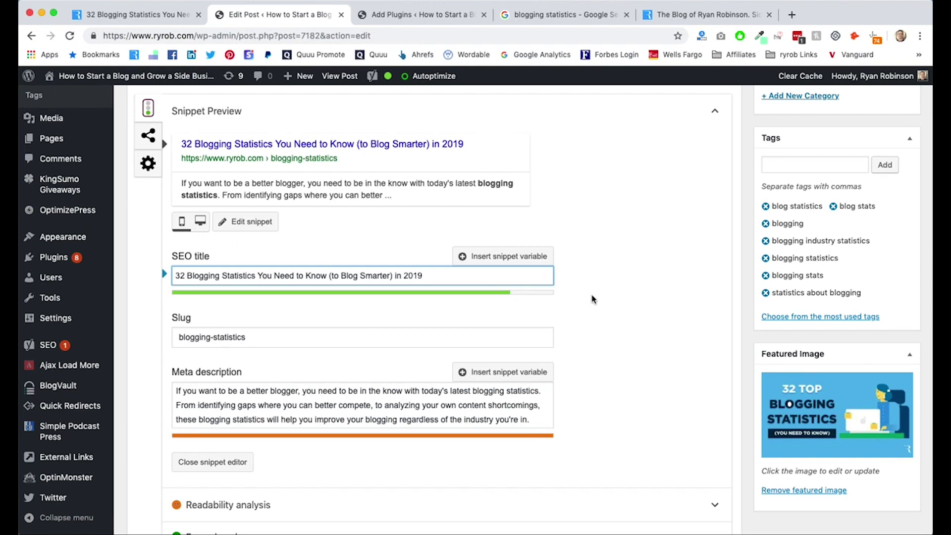
scroll(593, 299, down, 2)
click(272, 300)
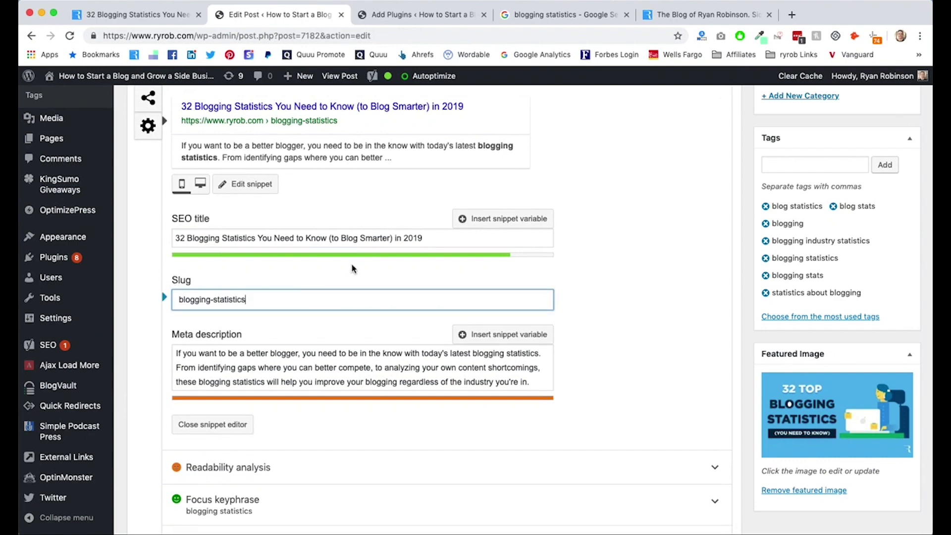
click(600, 185)
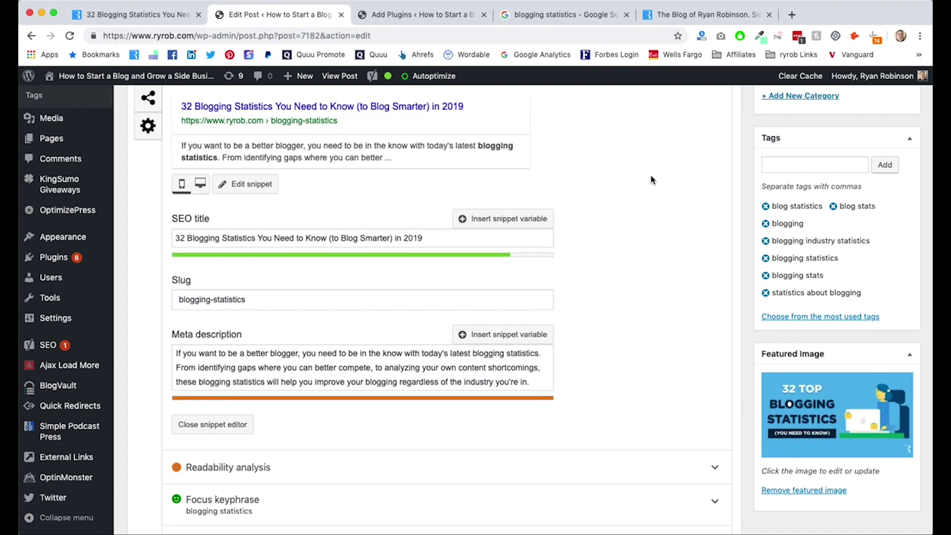
scroll(652, 180, down, 3)
click(312, 298)
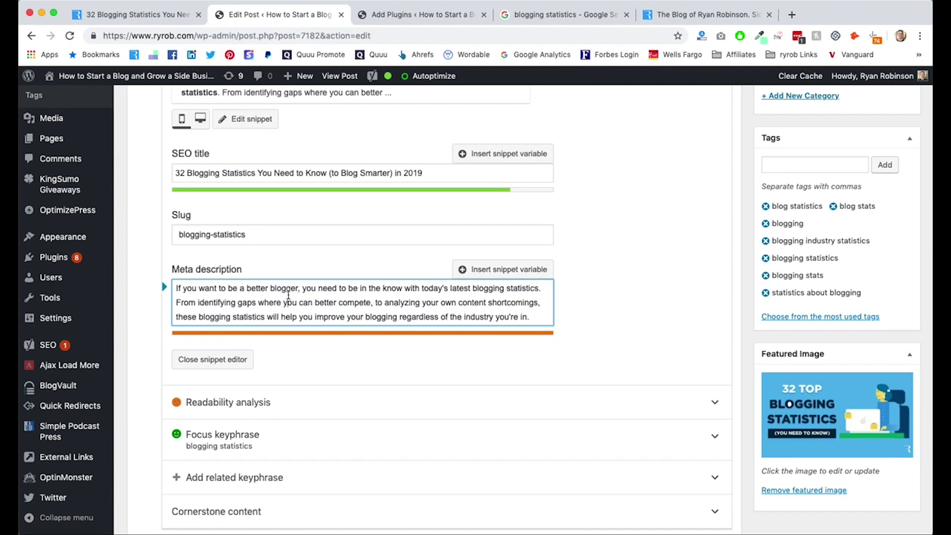
drag(472, 288, 538, 292)
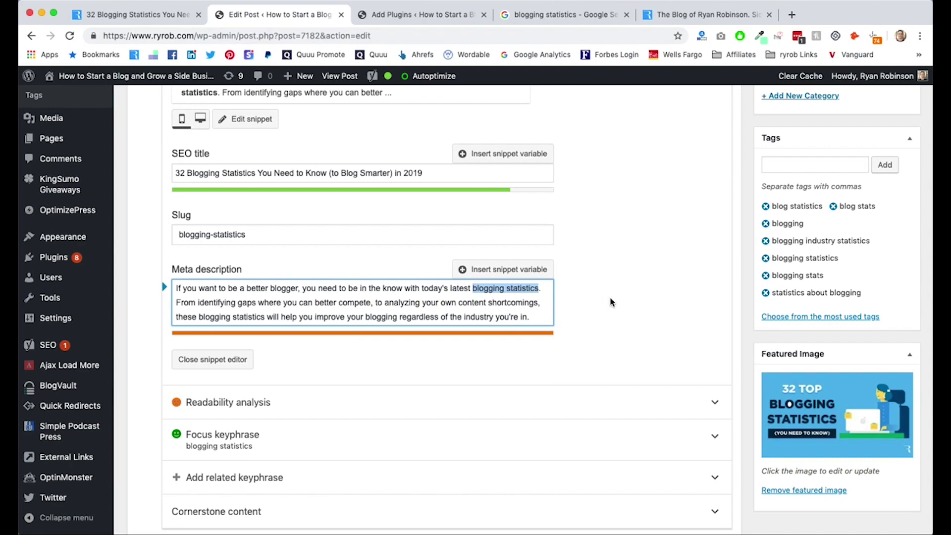
click(456, 301)
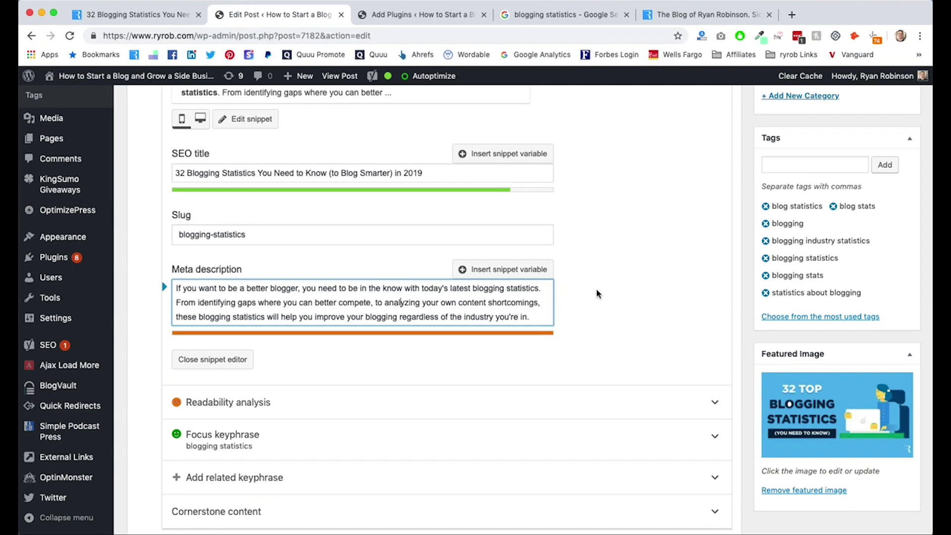
click(623, 294)
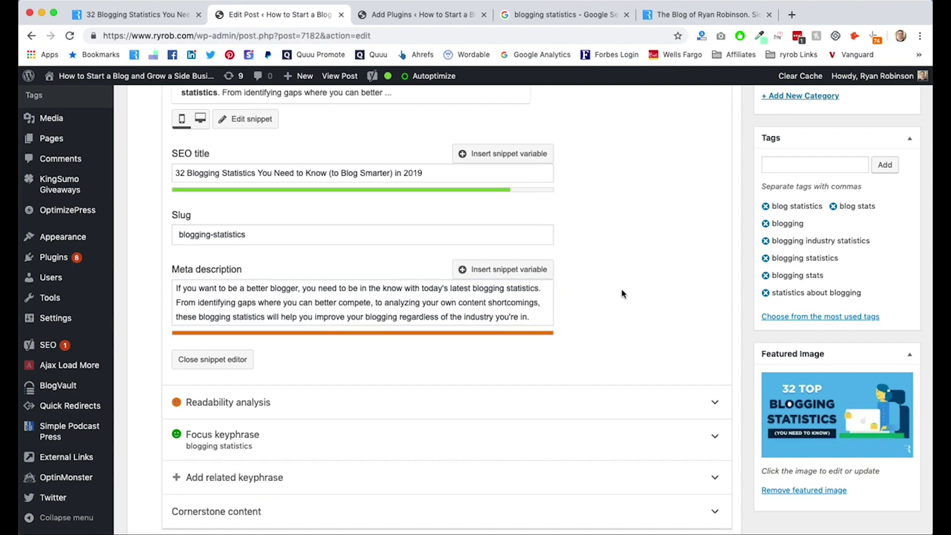
scroll(623, 294, down, 2)
Expand Yoast's Readability analysis and scroll through its results.
click(715, 347)
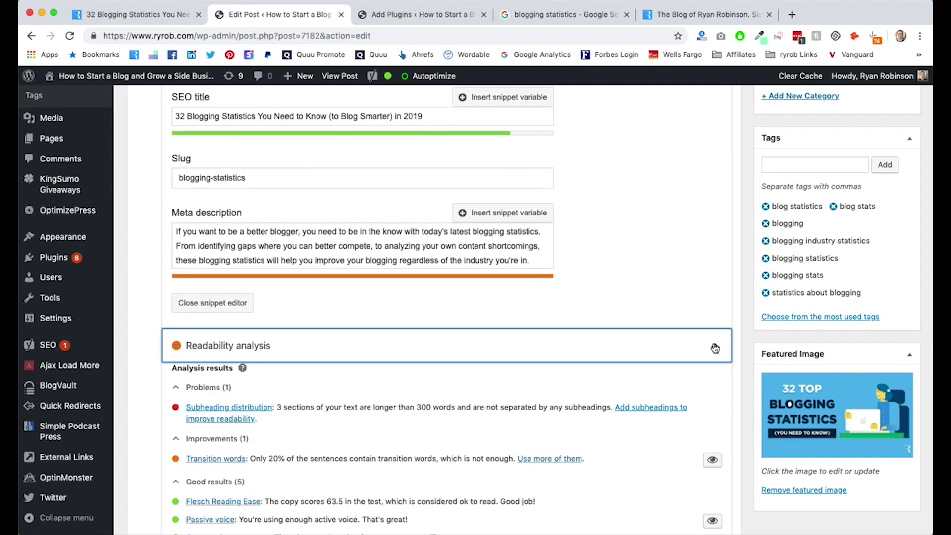
scroll(638, 280, down, 5)
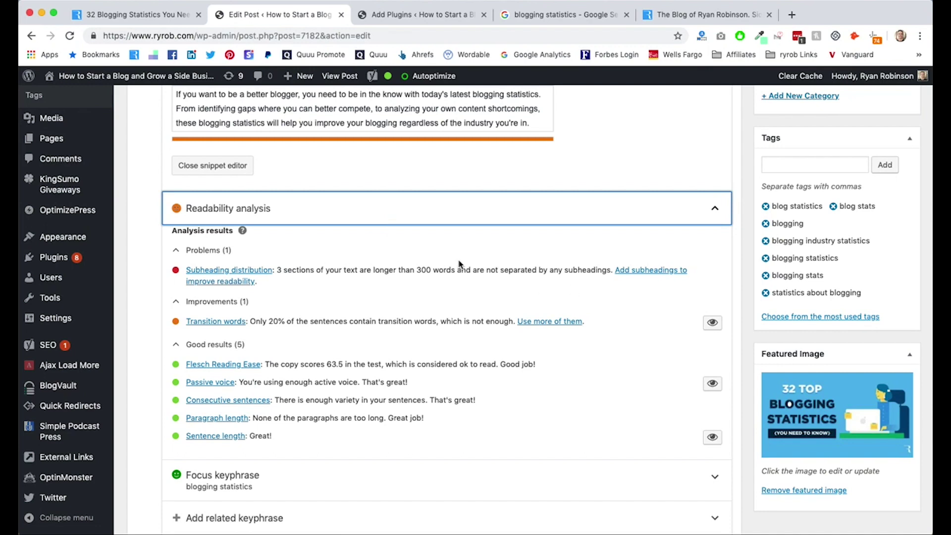
scroll(459, 264, down, 1)
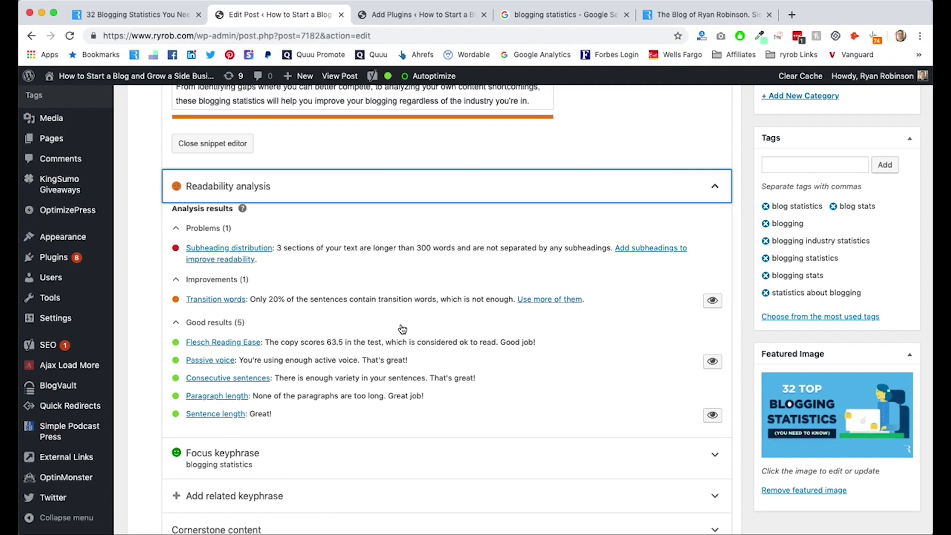
scroll(289, 323, down, 1)
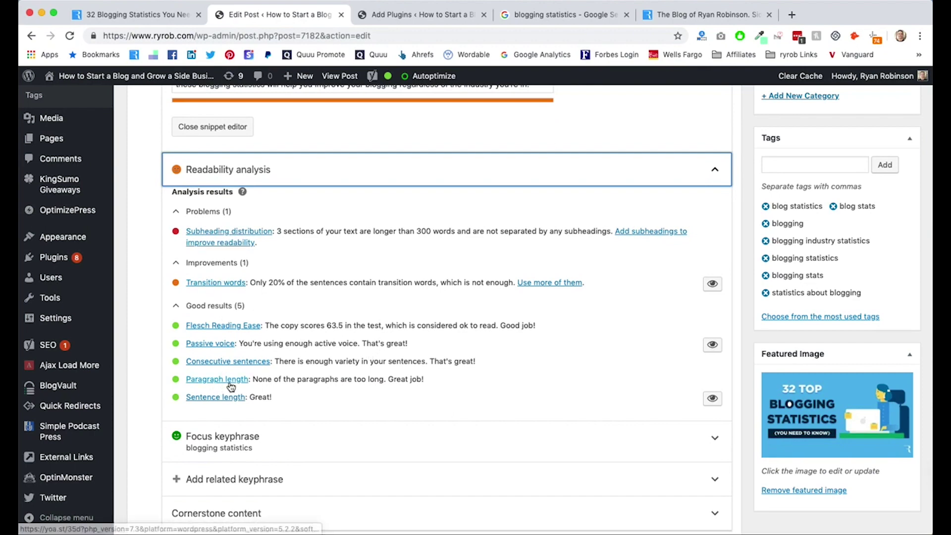
scroll(282, 388, up, 15)
scroll(282, 388, up, 5)
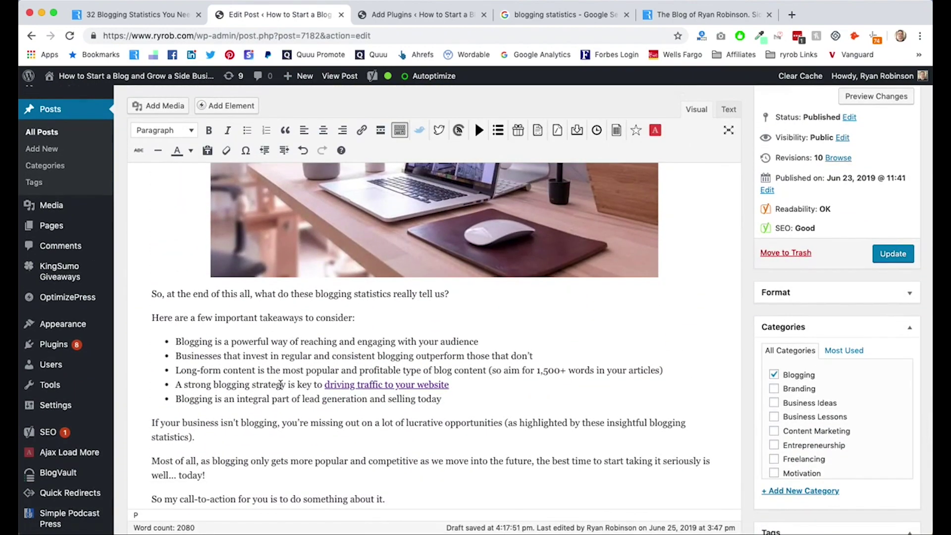
Scroll past Key Takeaways to the meta description and readability results showing Flesch score 63.5.
scroll(280, 385, down, 2)
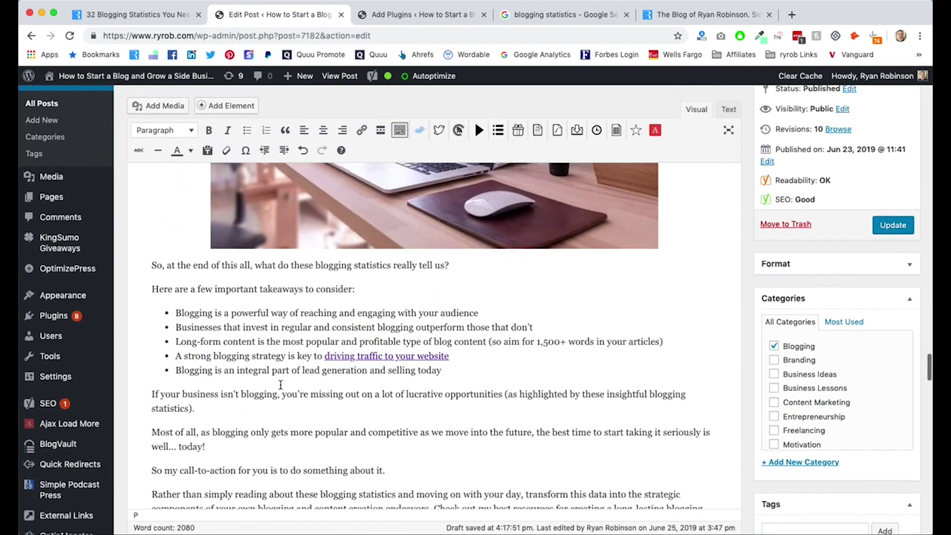
click(233, 399)
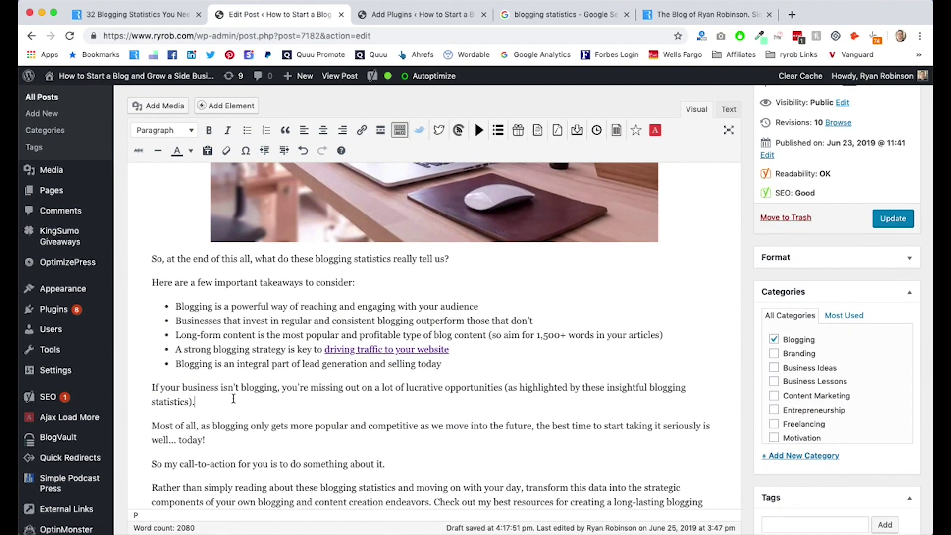
scroll(234, 398, down, 2)
scroll(197, 441, down, 3)
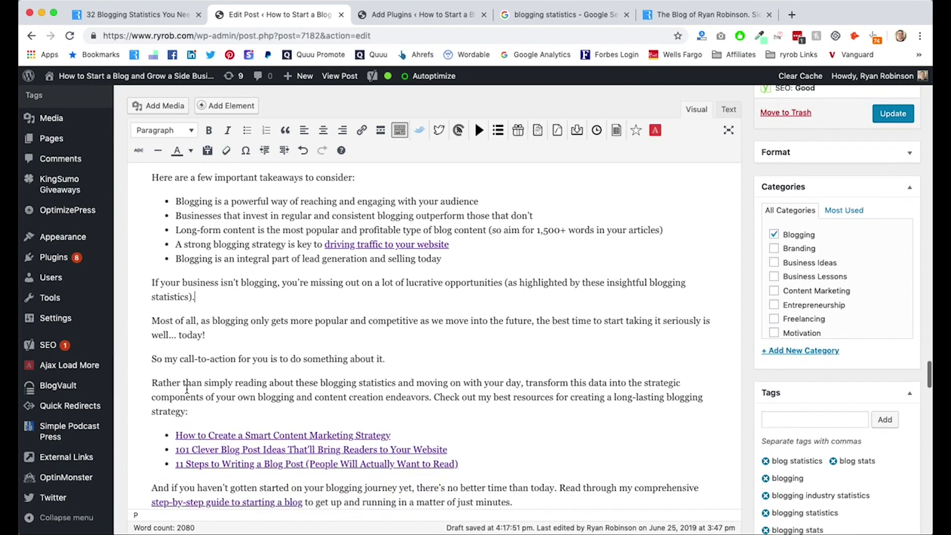
drag(189, 412, 151, 381)
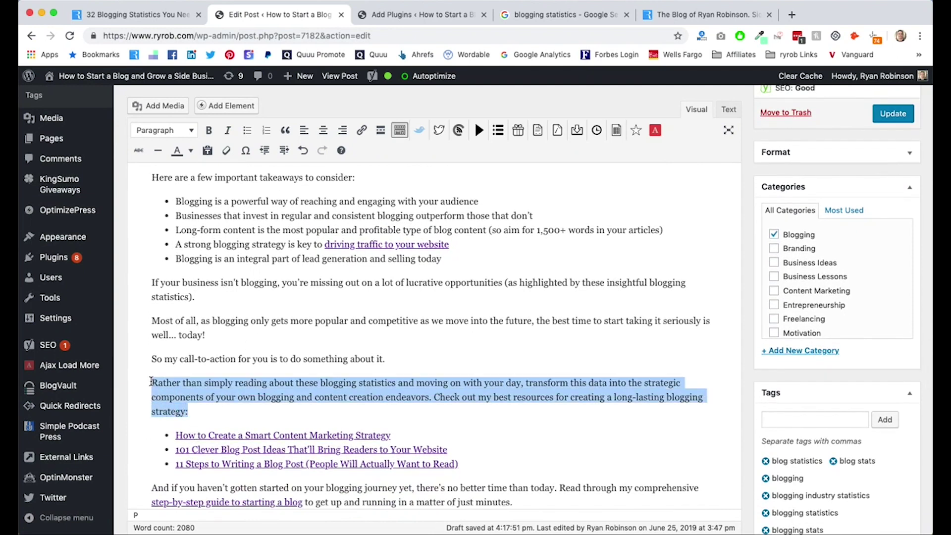
click(181, 381)
scroll(203, 403, down, 3)
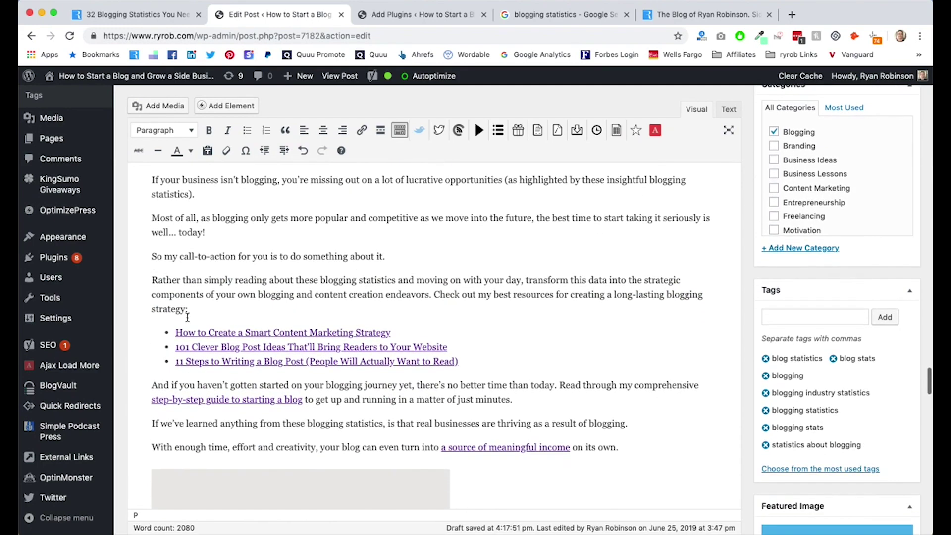
scroll(188, 317, up, 10)
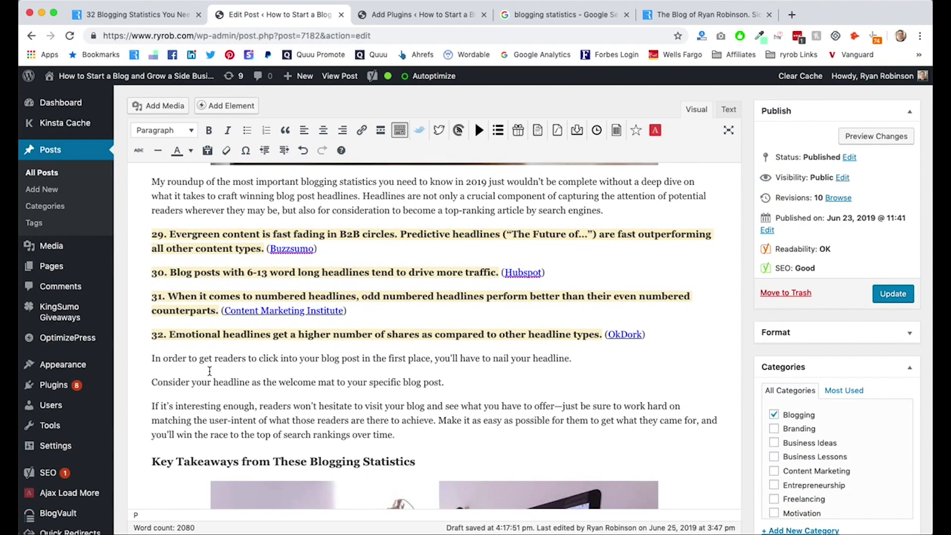
scroll(209, 371, down, 15)
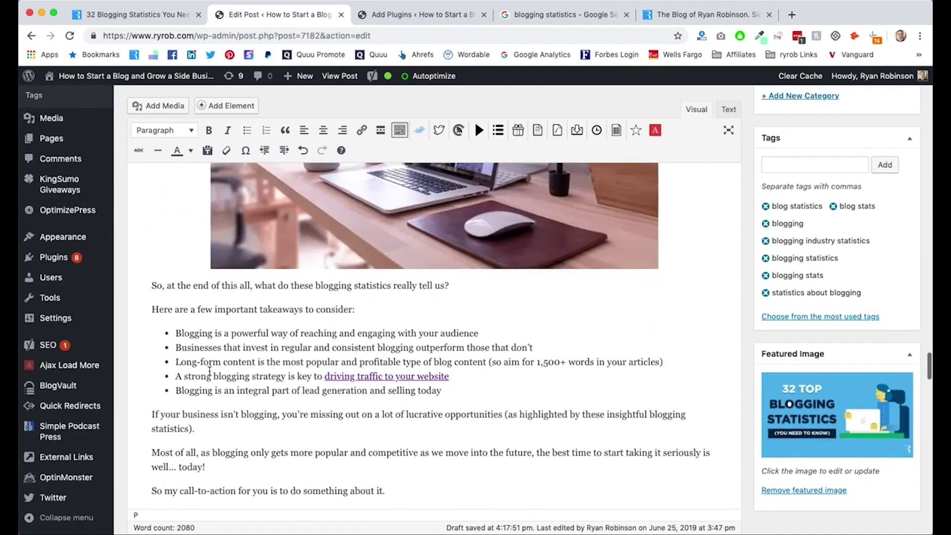
scroll(475, 370, down, 14)
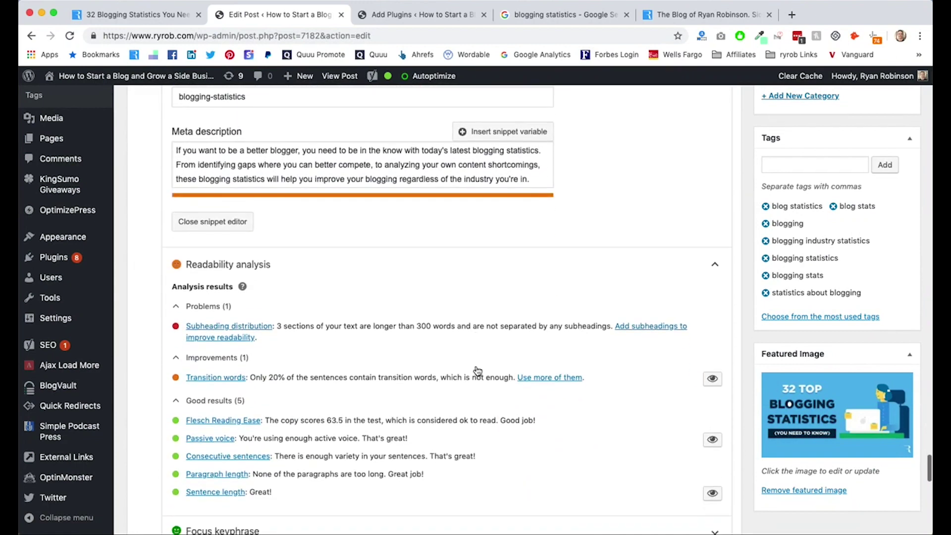
Collapse Readability analysis and expand the Focus keyphrase analysis for 'blogging statistics'.
click(714, 267)
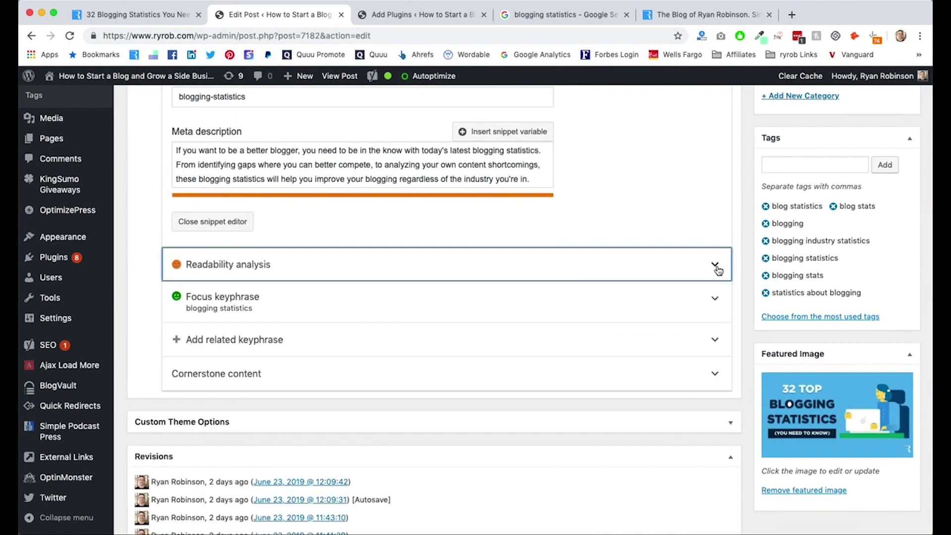
click(717, 301)
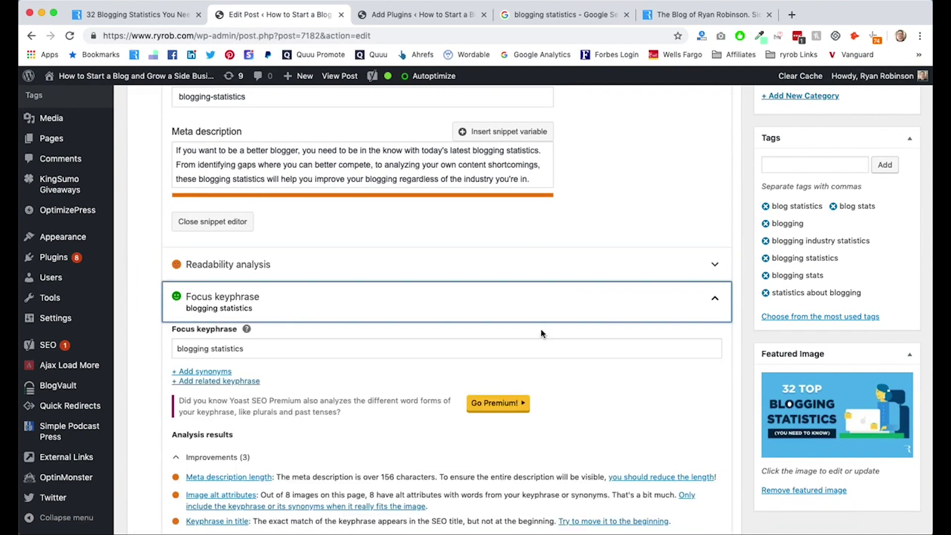
click(540, 344)
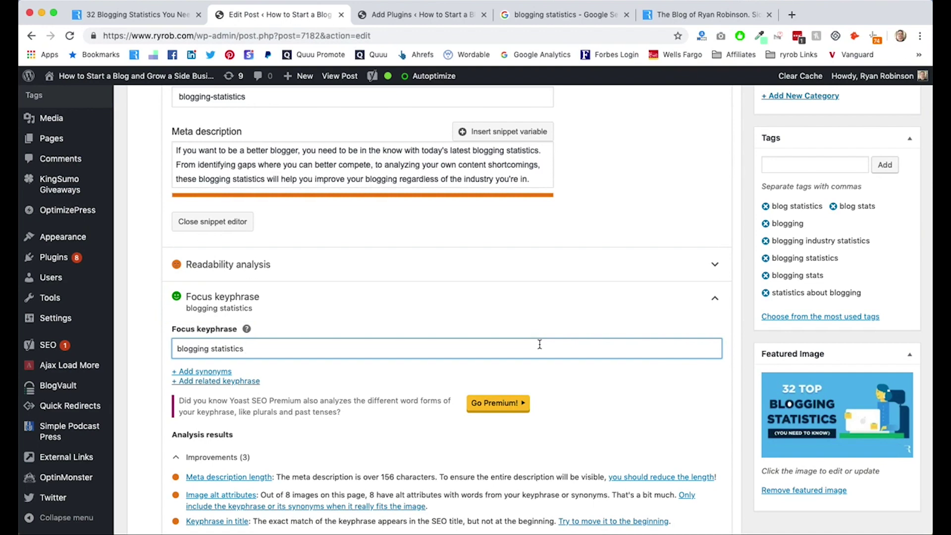
Scroll through the keyphrase results, noting the meta description exceeds the 156-character limit.
scroll(540, 344, down, 5)
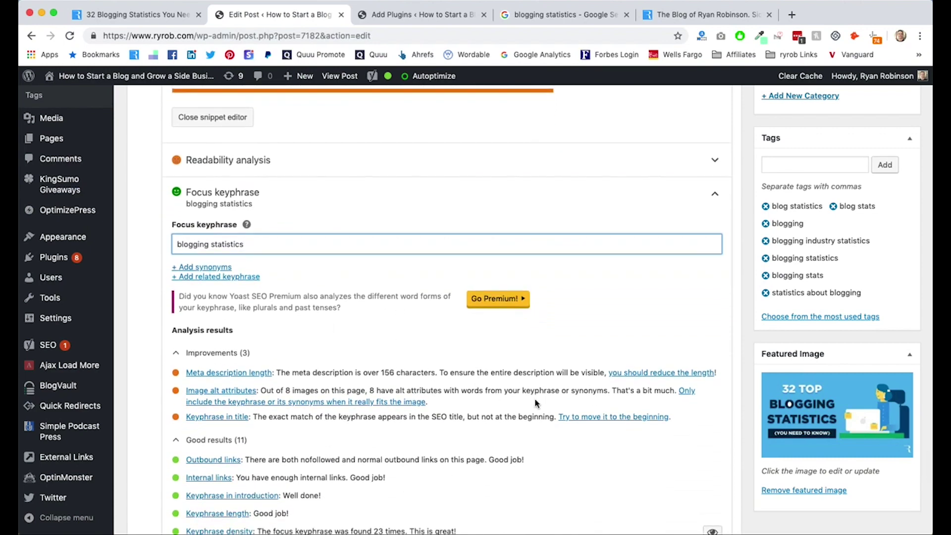
scroll(515, 366, down, 2)
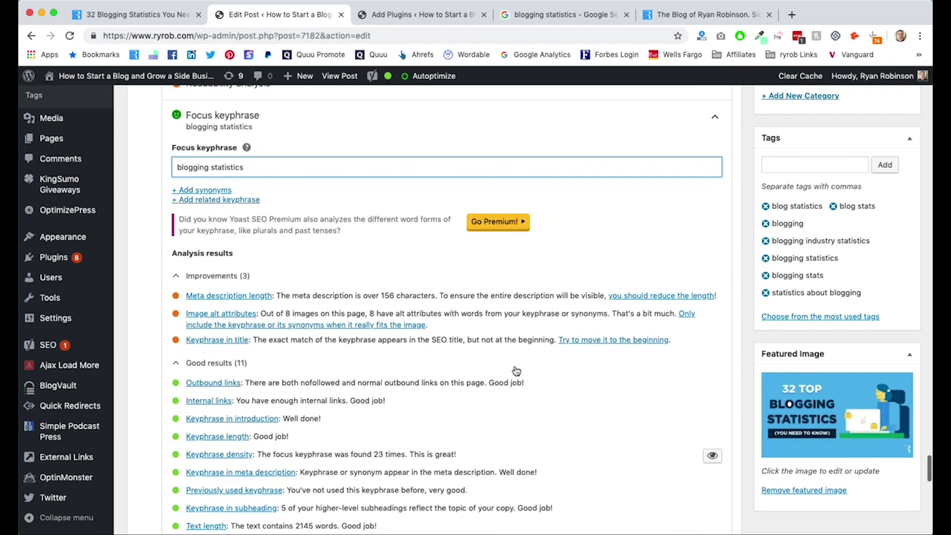
scroll(513, 372, down, 1)
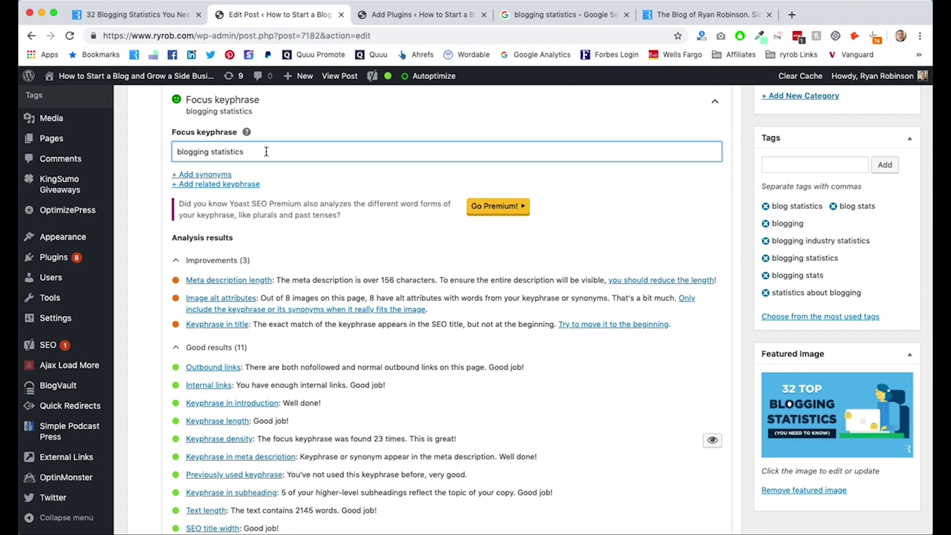
scroll(428, 262, down, 1)
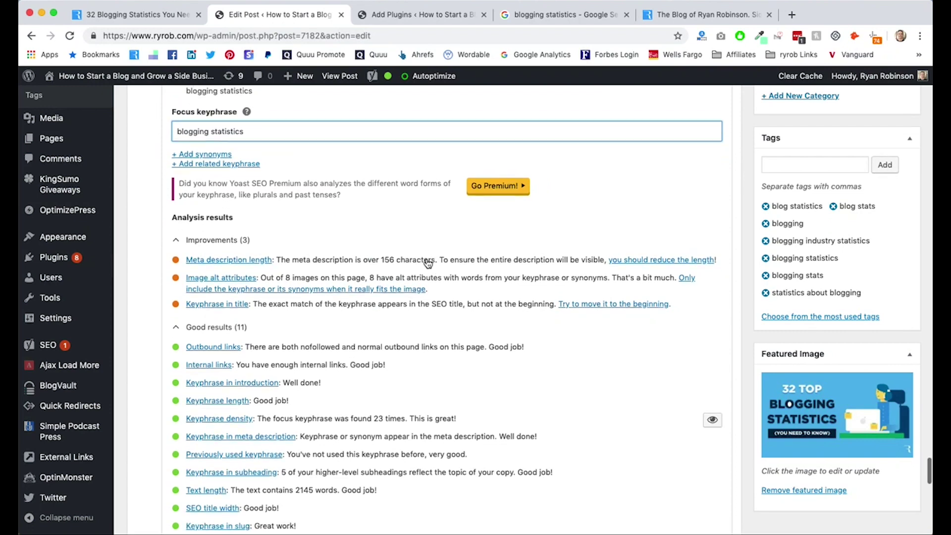
scroll(428, 263, down, 1)
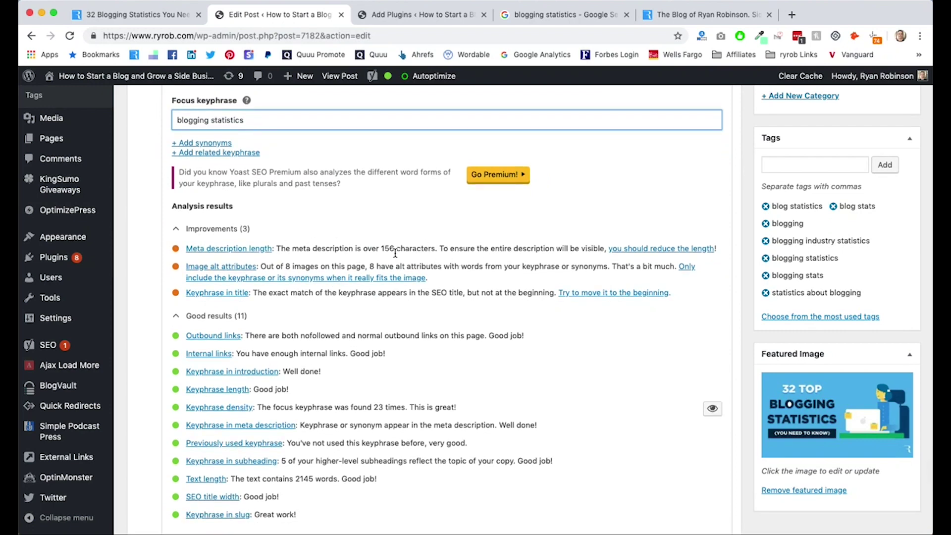
drag(438, 248, 381, 247)
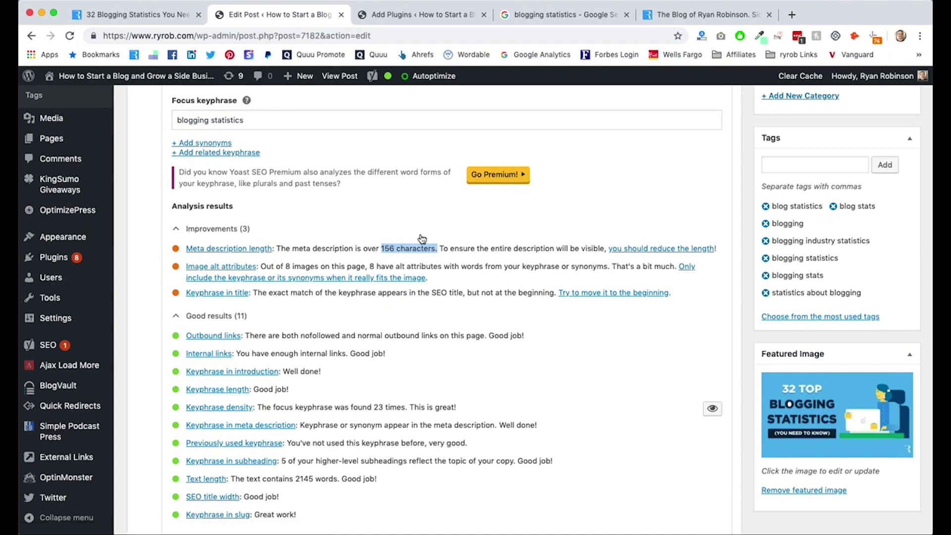
click(438, 247)
drag(610, 265, 675, 267)
click(624, 267)
drag(431, 292, 462, 293)
click(491, 294)
scroll(432, 288, up, 3)
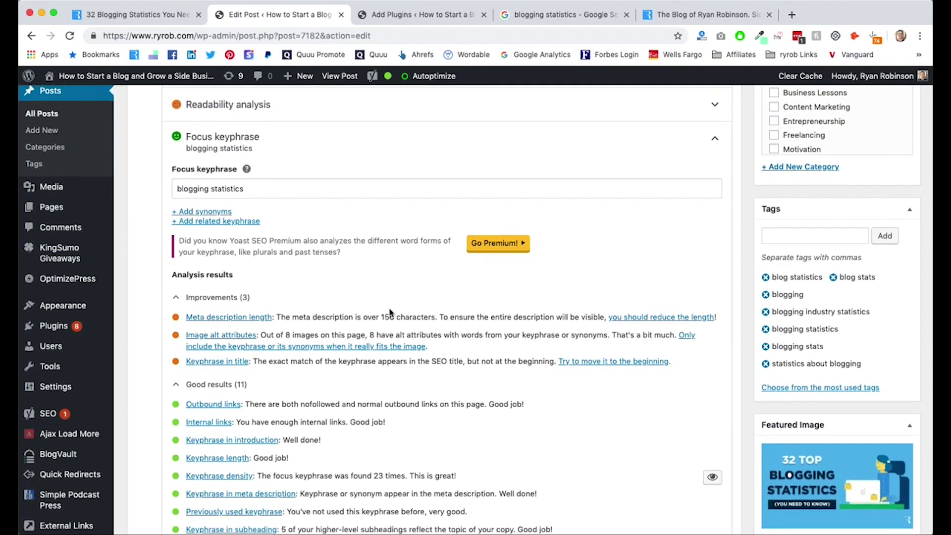
scroll(396, 266, up, 15)
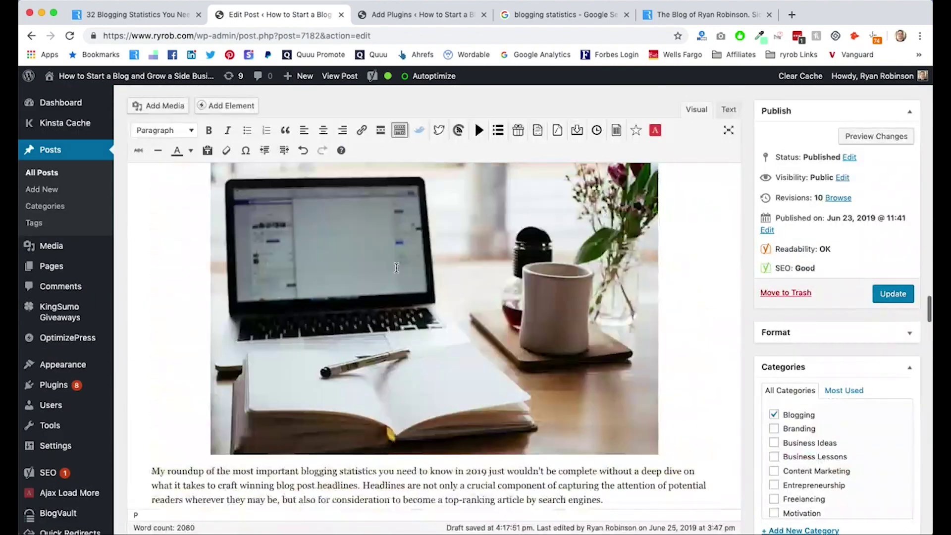
scroll(396, 268, up, 20)
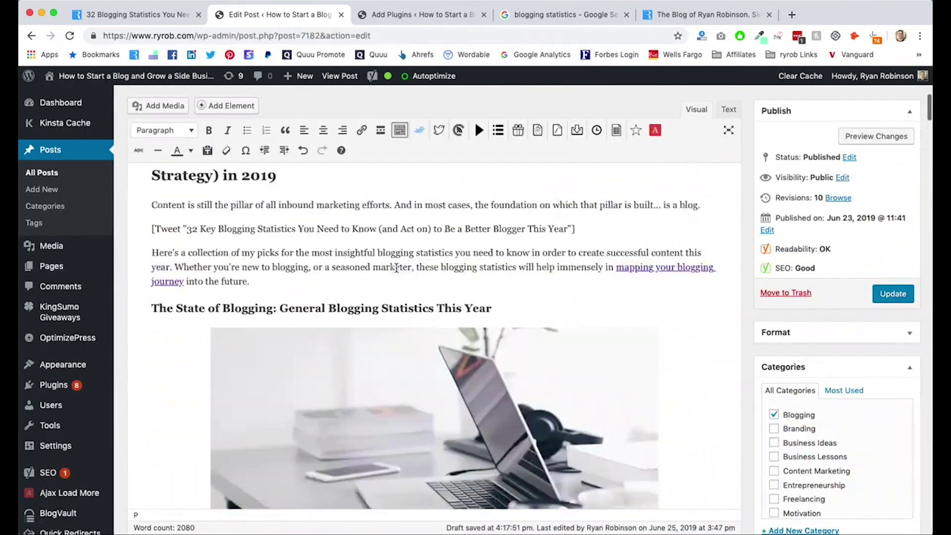
scroll(396, 268, up, 5)
drag(411, 349, 323, 349)
click(456, 350)
scroll(457, 353, down, 20)
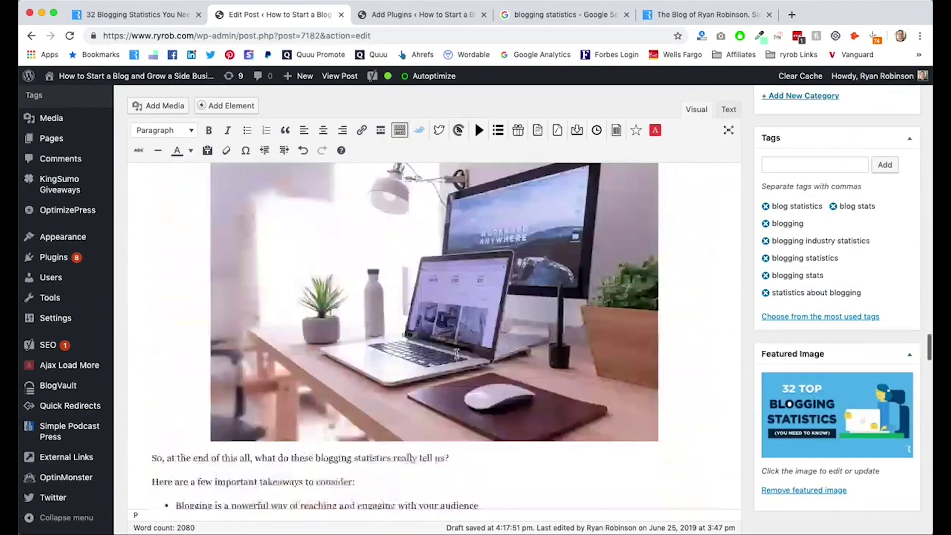
scroll(457, 355, down, 20)
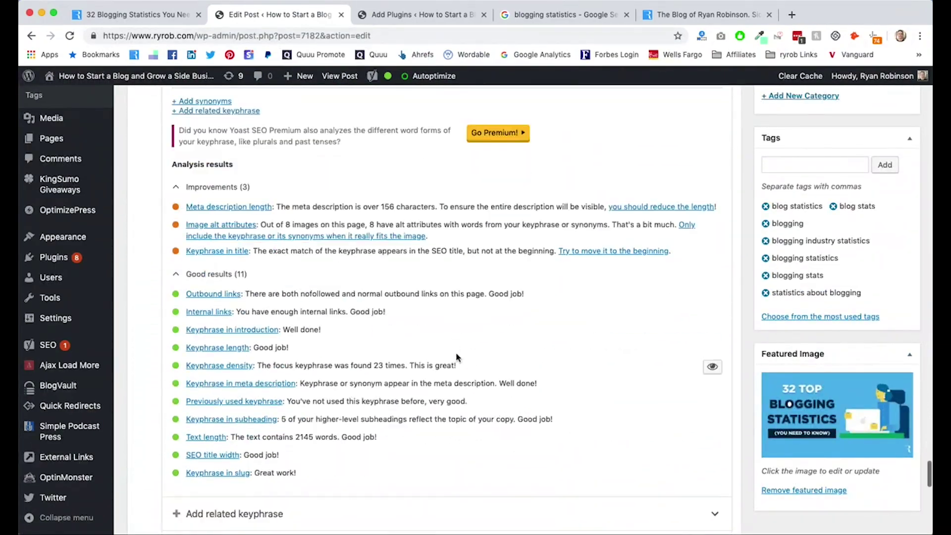
scroll(457, 357, down, 3)
scroll(456, 357, up, 2)
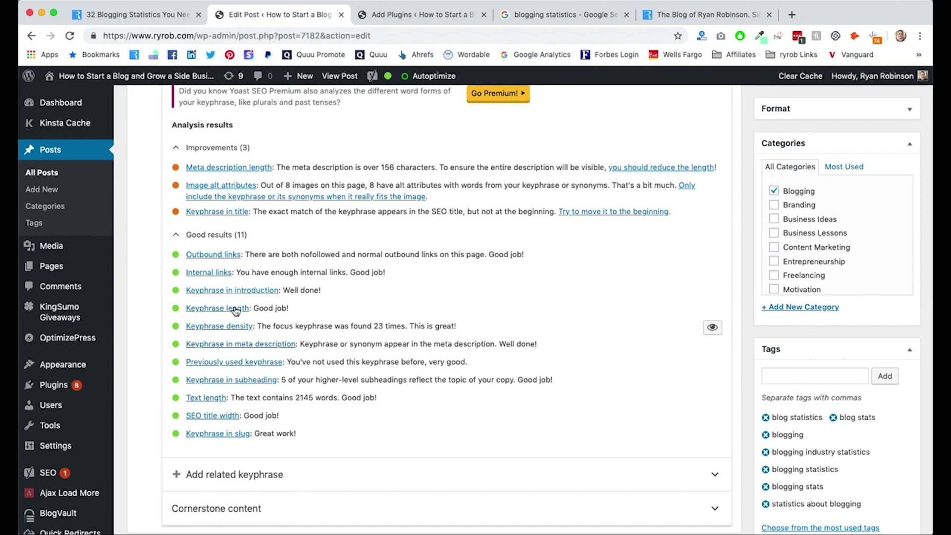
drag(258, 325, 291, 322)
click(296, 324)
drag(406, 326, 376, 327)
click(375, 326)
scroll(375, 327, up, 15)
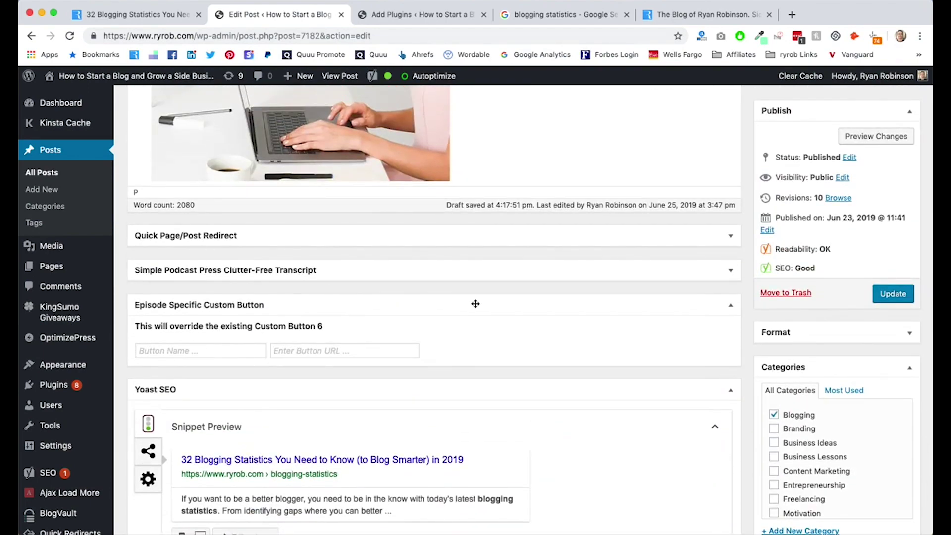
scroll(476, 304, down, 2)
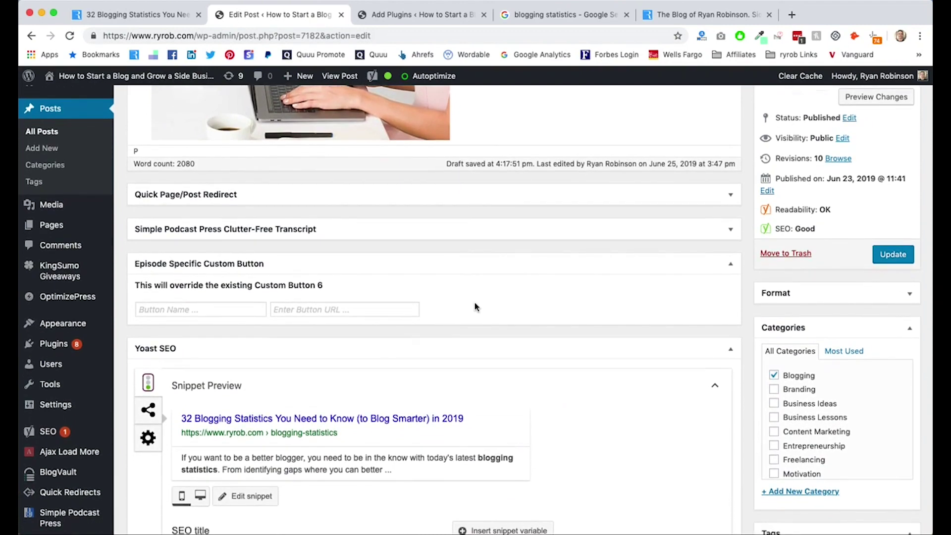
scroll(475, 307, down, 15)
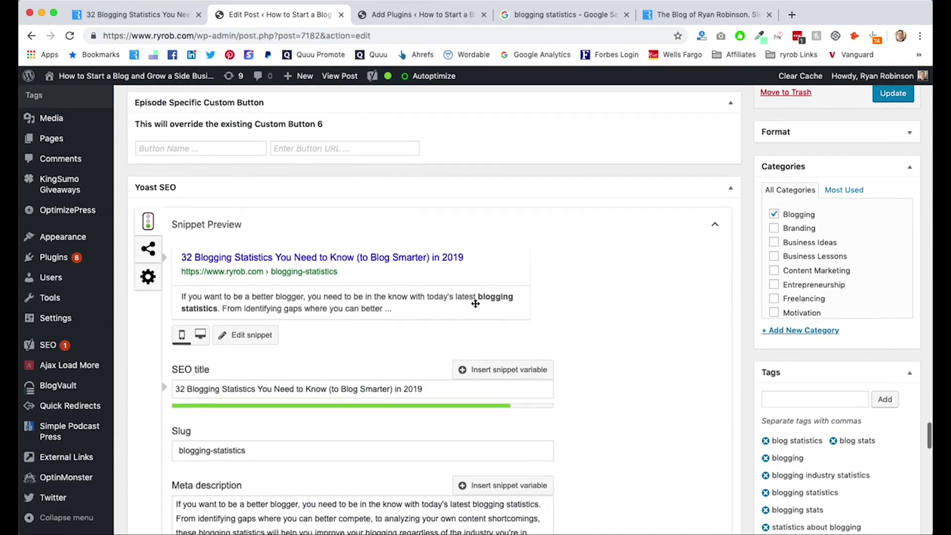
scroll(520, 311, down, 20)
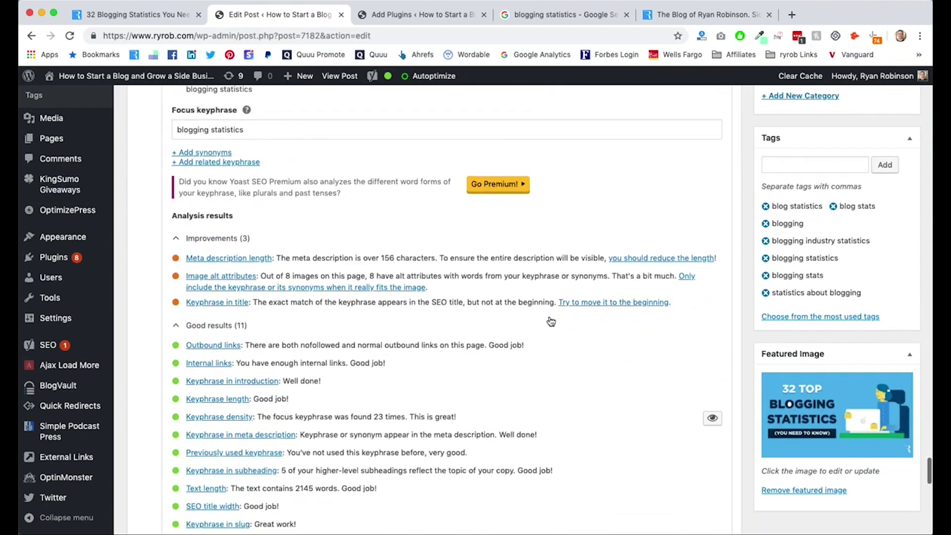